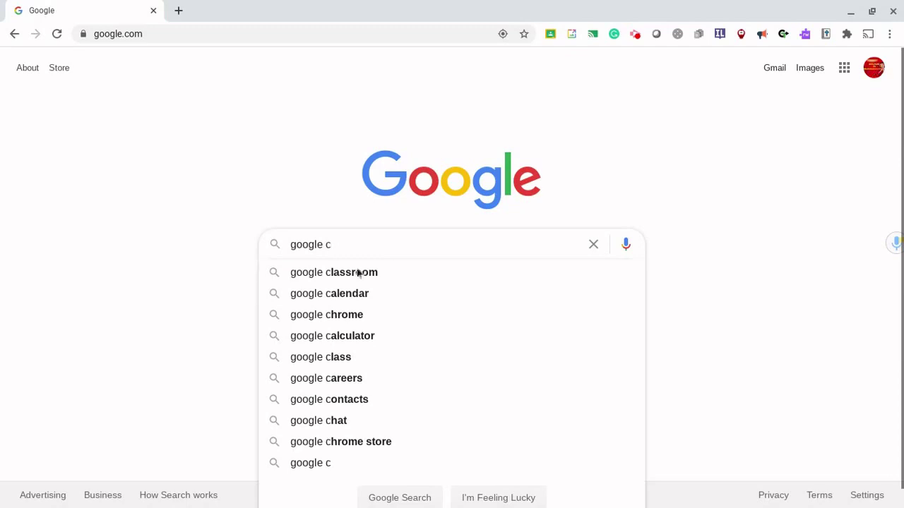
Search Google for "google classroom" and look through the results
click(347, 274)
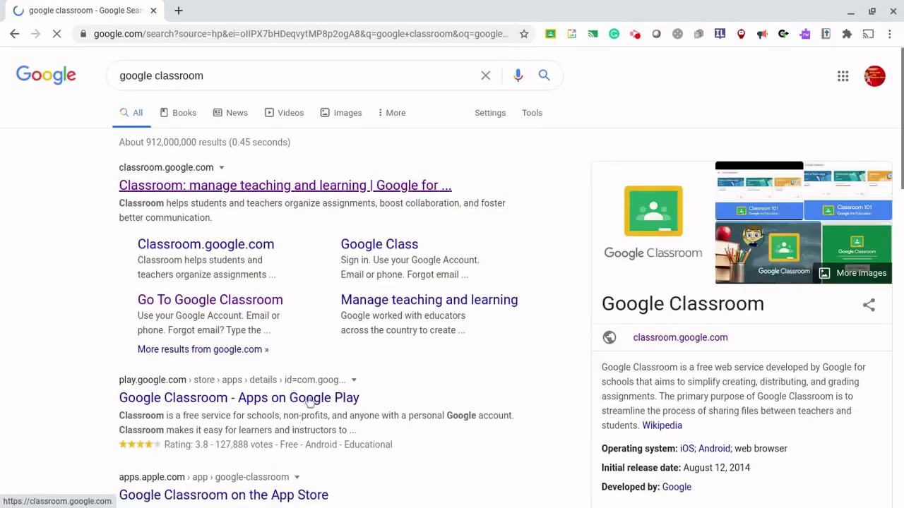
scroll(311, 417, down, 3)
scroll(310, 416, down, 2)
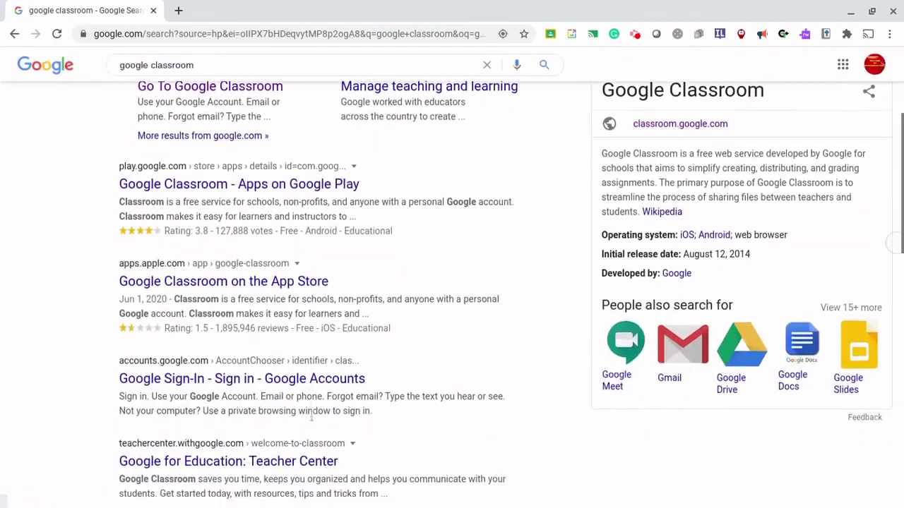
scroll(690, 175, up, 4)
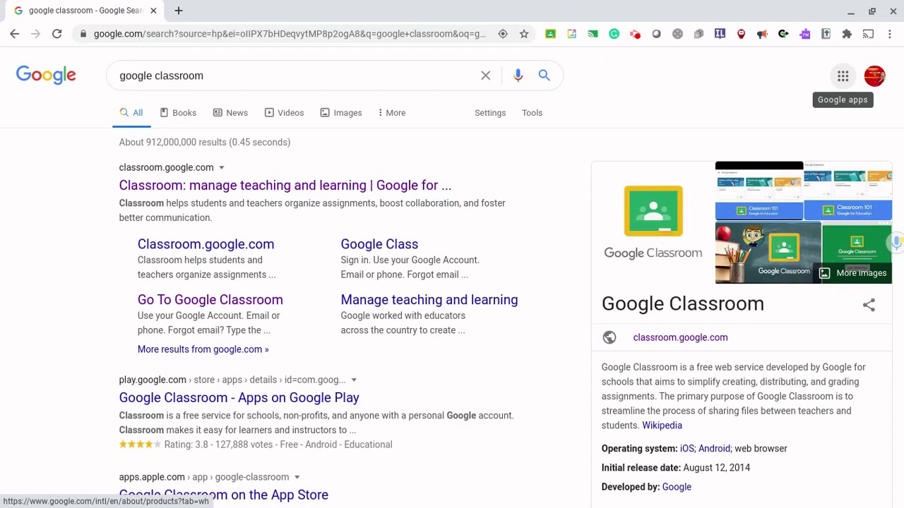
Move Classroom directly after Account in the Google apps launcher and open Classroom from there
click(843, 76)
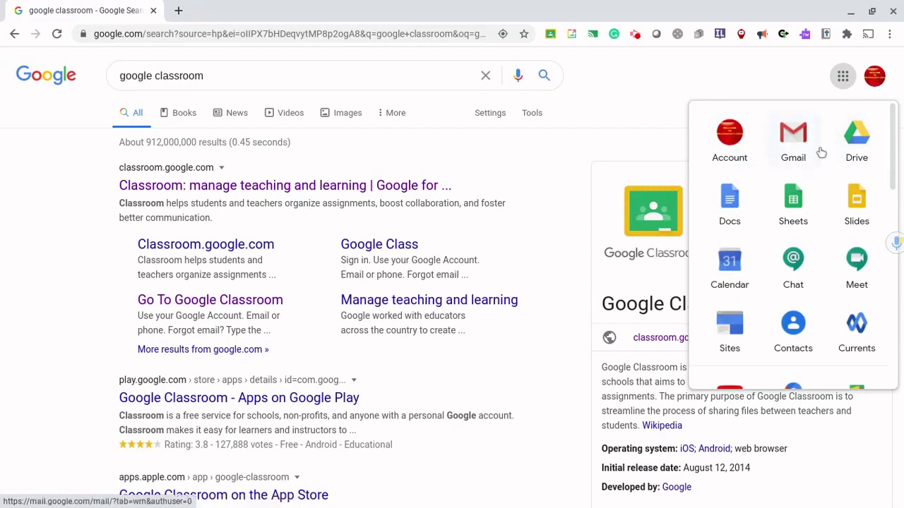
scroll(822, 152, down, 2)
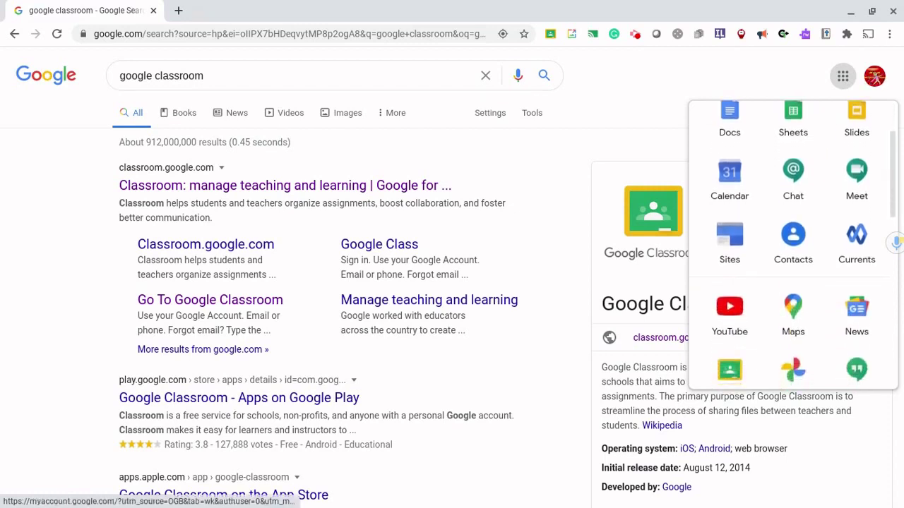
scroll(753, 311, down, 2)
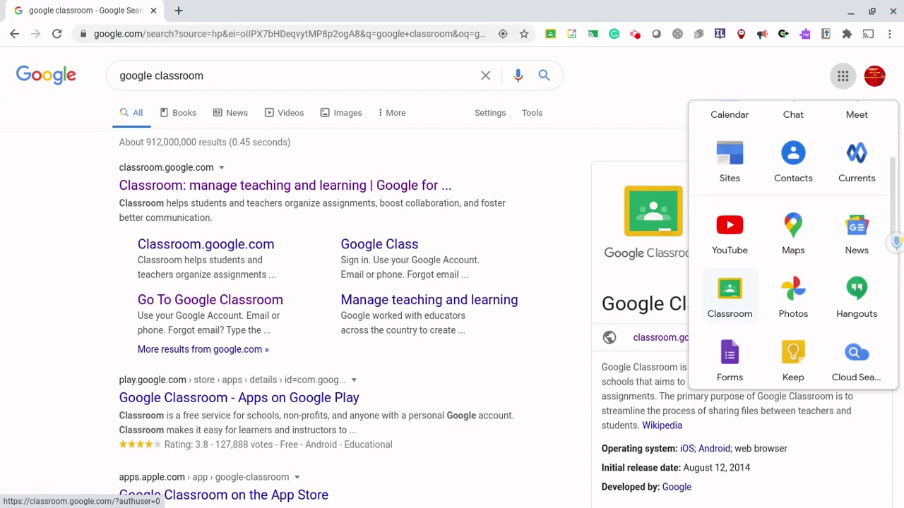
drag(735, 297, 777, 131)
scroll(779, 242, up, 3)
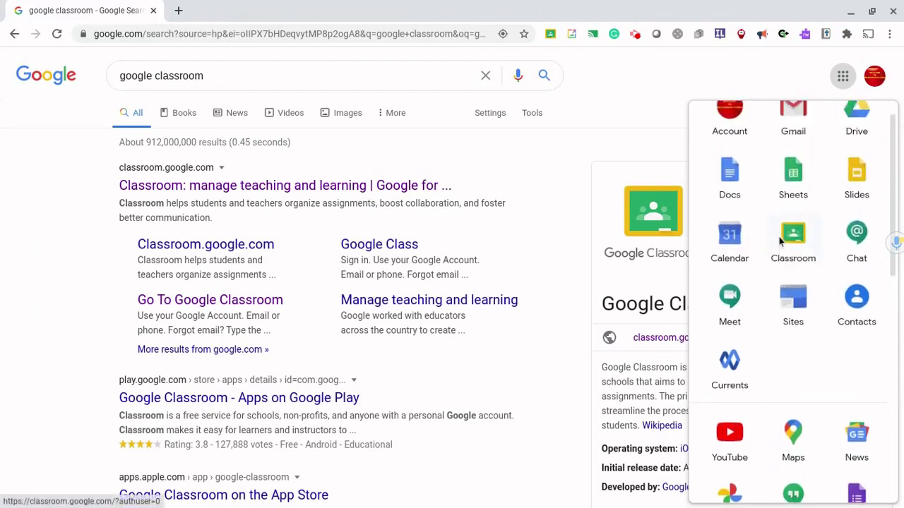
drag(785, 255, 787, 151)
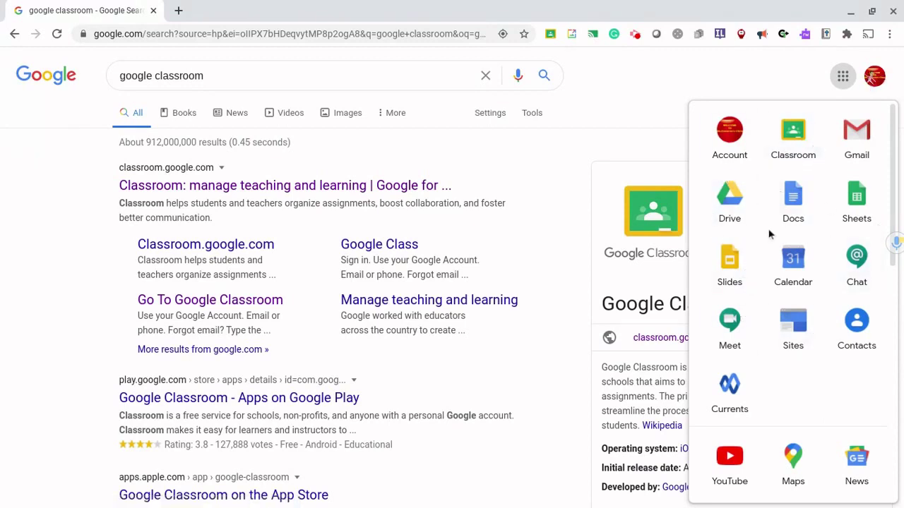
click(802, 146)
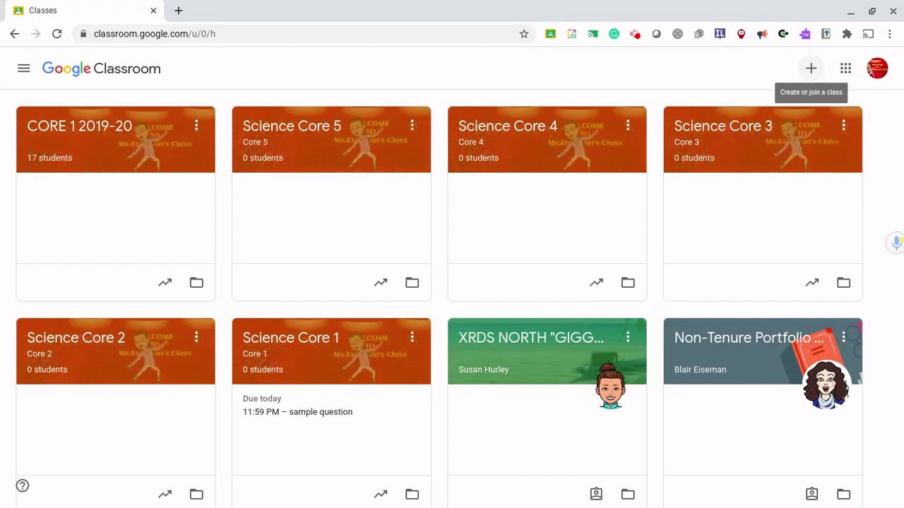
Start creating a new class named "Demo class" with section 1
click(805, 74)
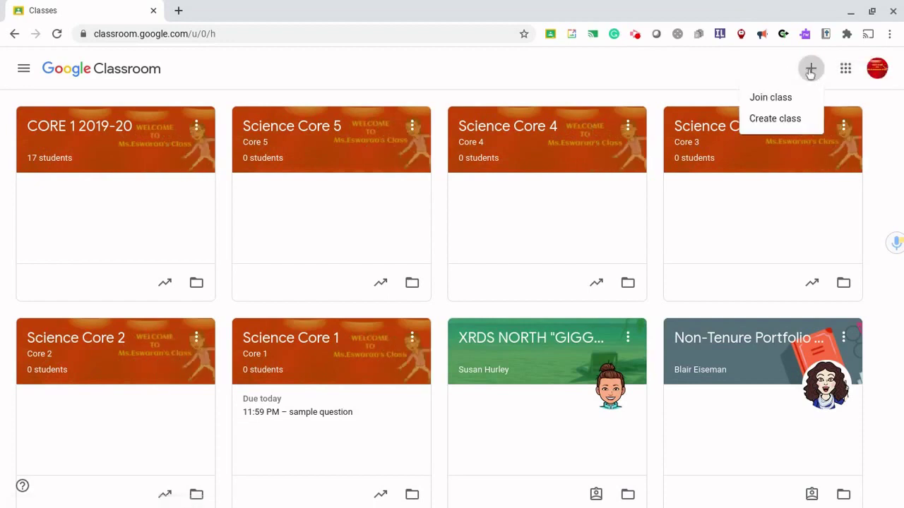
click(793, 121)
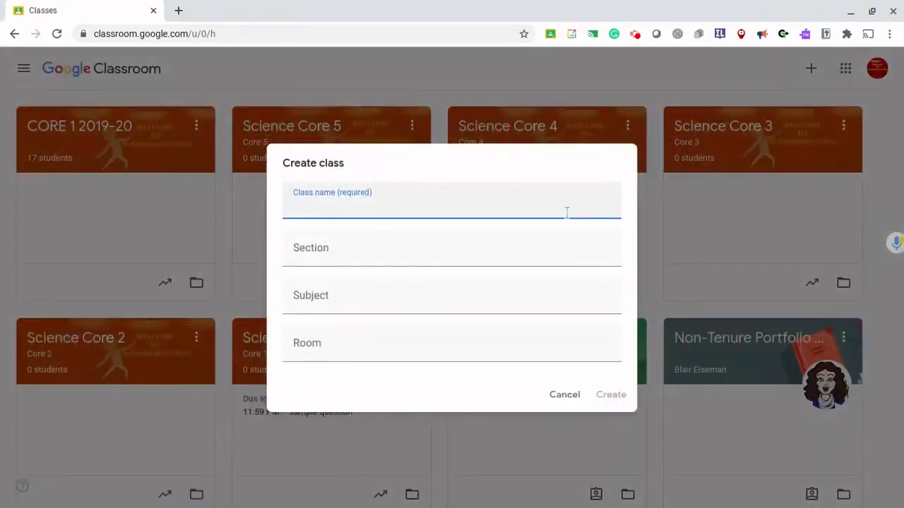
text(Demo )
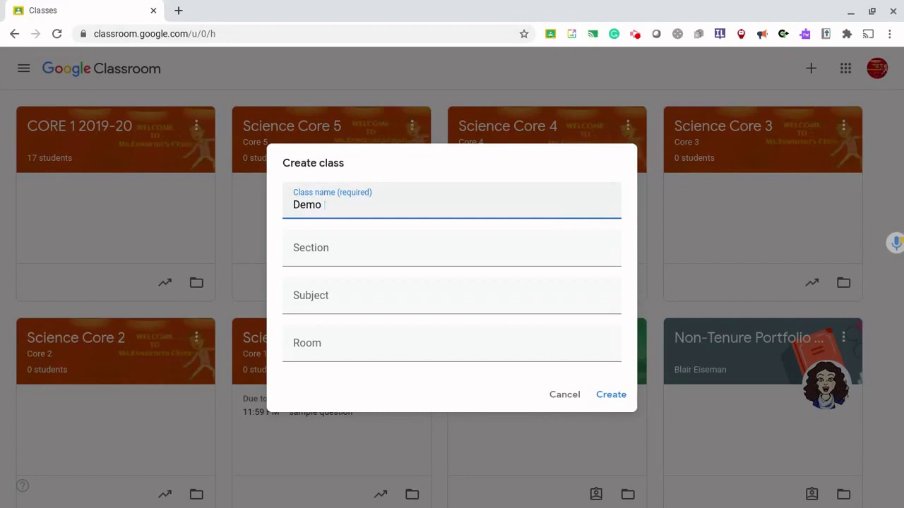
text(class)
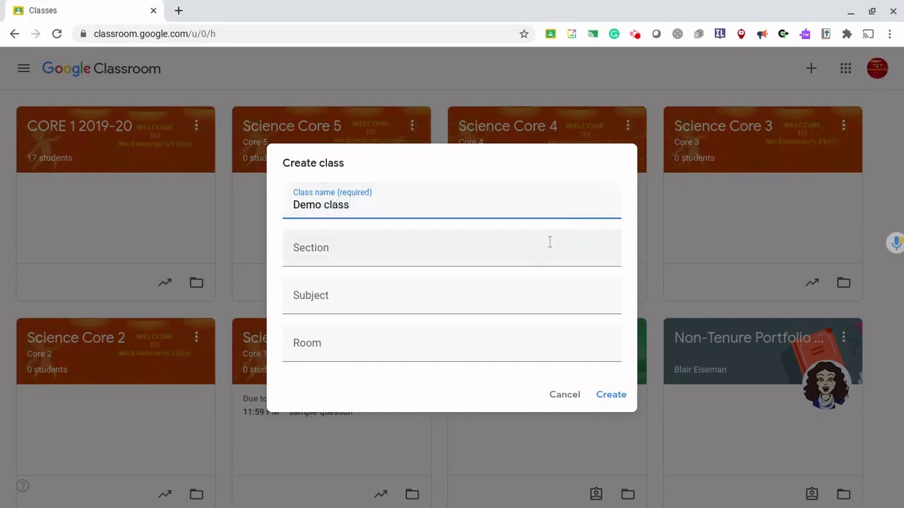
click(548, 257)
text(1)
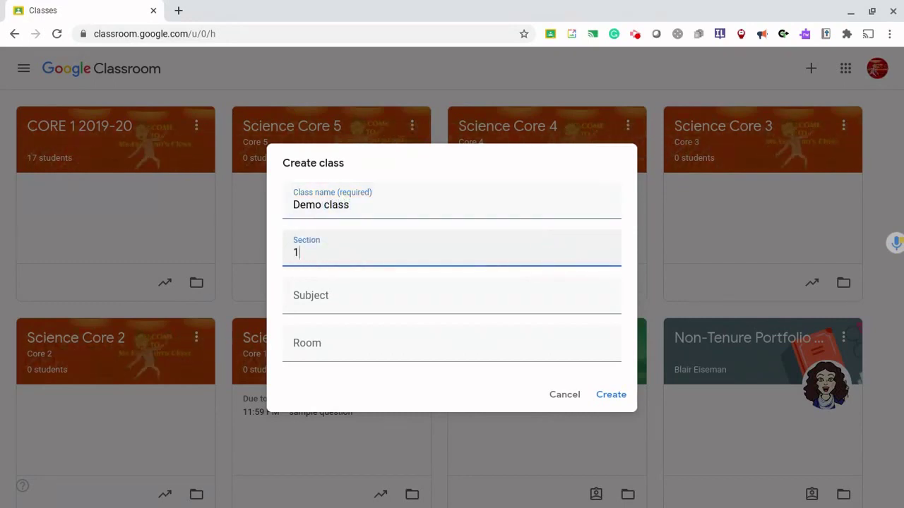
Set the new class's subject to "science" and room to 109, and create the class
click(535, 303)
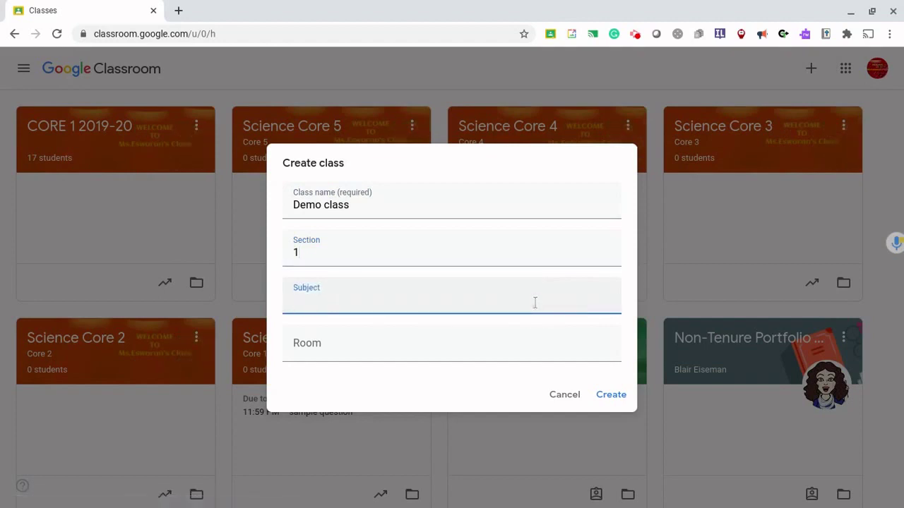
text(science)
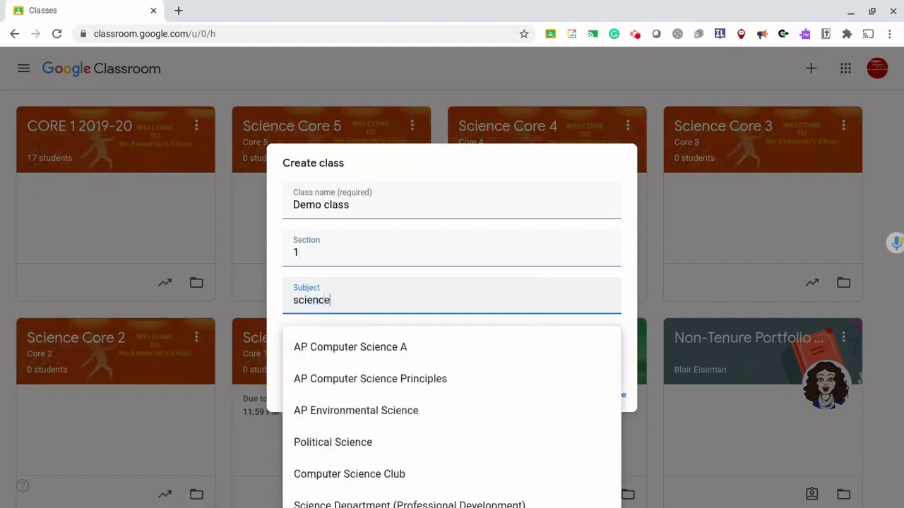
click(627, 330)
click(500, 351)
text(109)
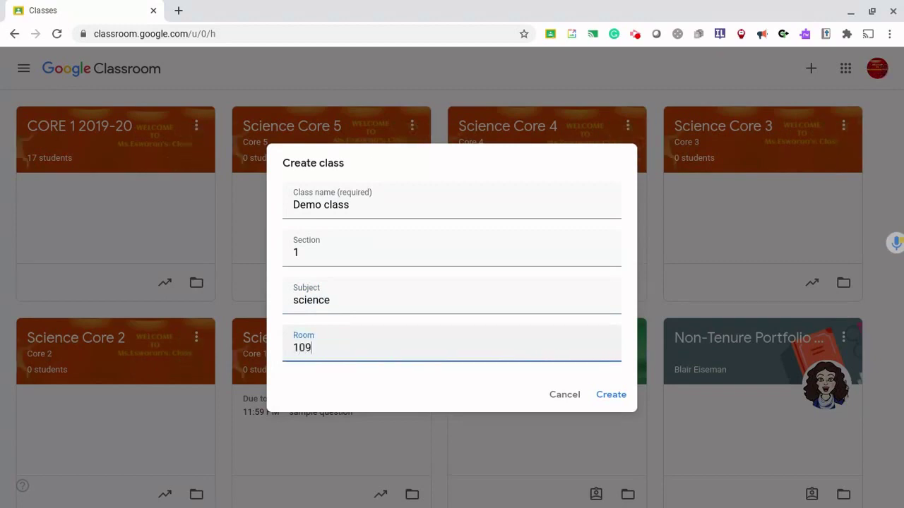
click(600, 396)
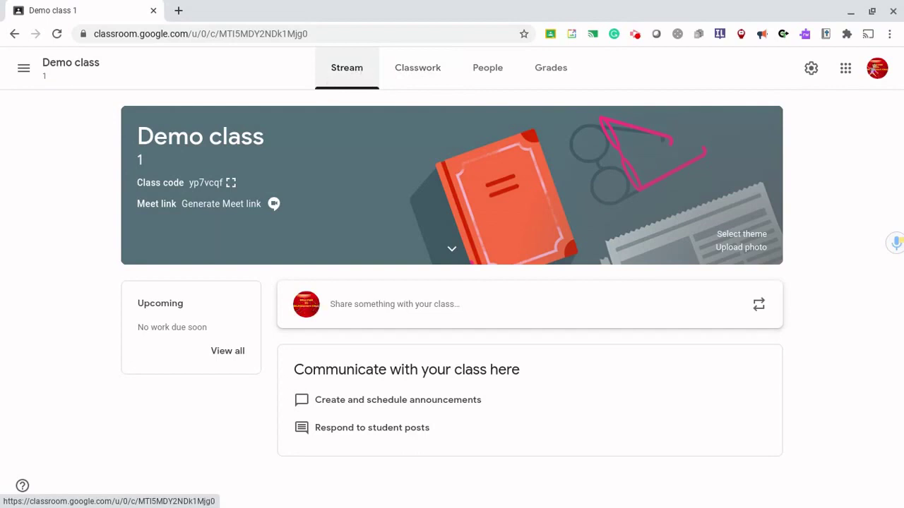
Look at the new class's Classwork, People and Grades pages, and return to the Stream
click(420, 69)
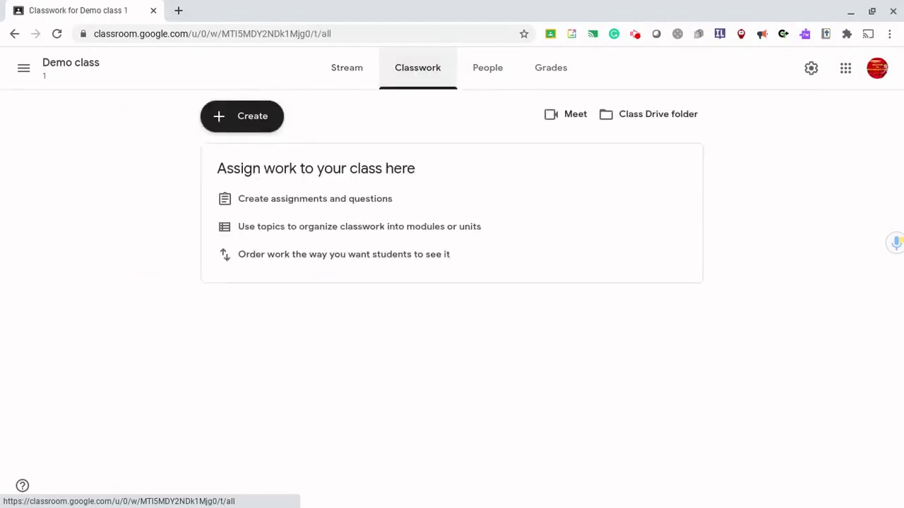
click(479, 70)
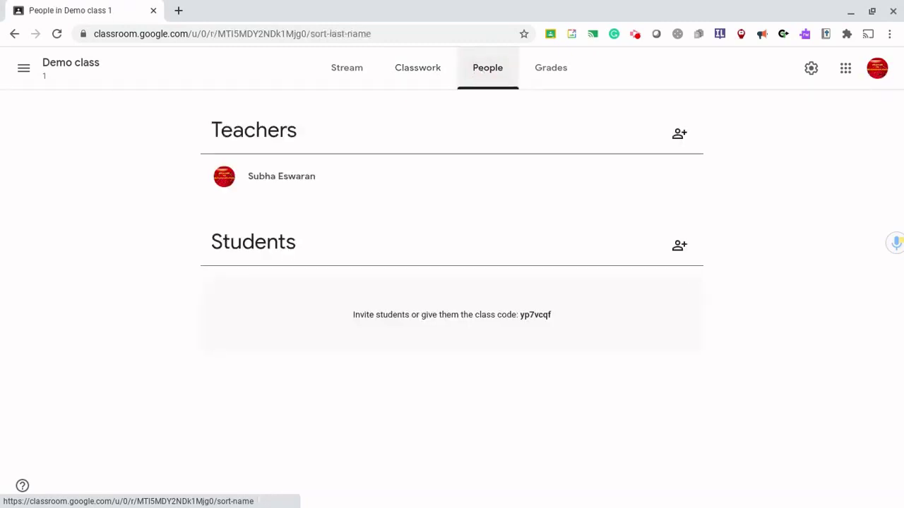
click(549, 77)
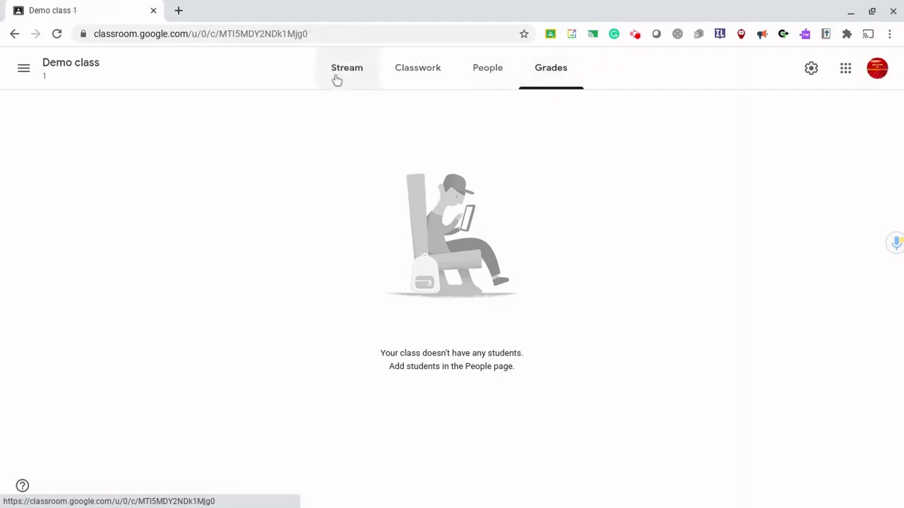
click(337, 79)
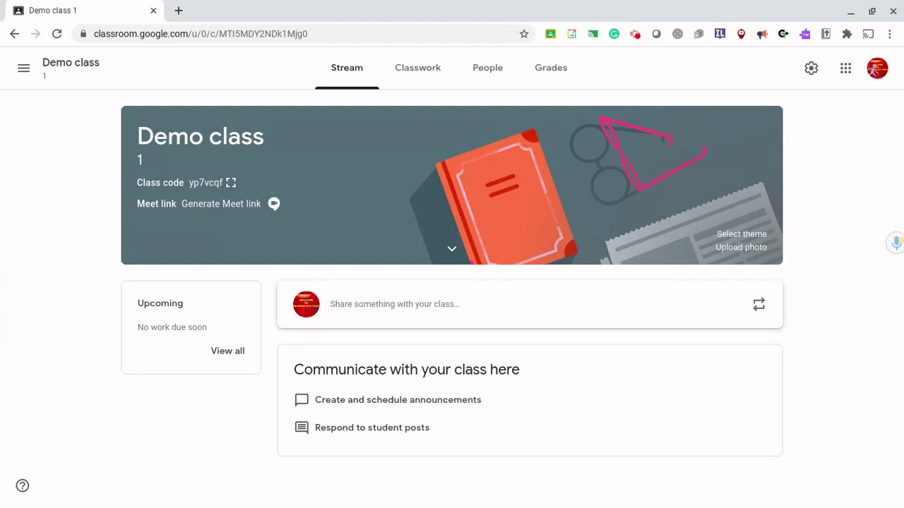
Look at the General and Math & Science class themes and the photo upload window, closing both without changing the banner
click(741, 235)
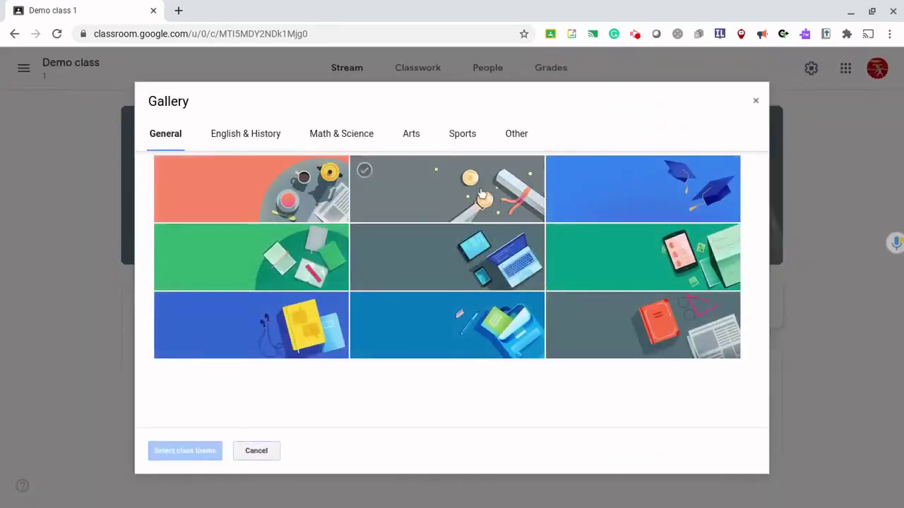
click(358, 138)
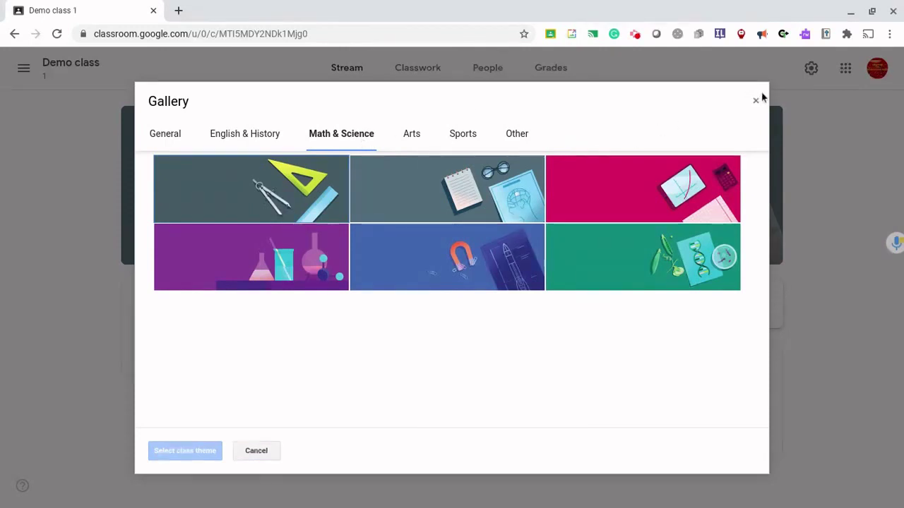
click(756, 102)
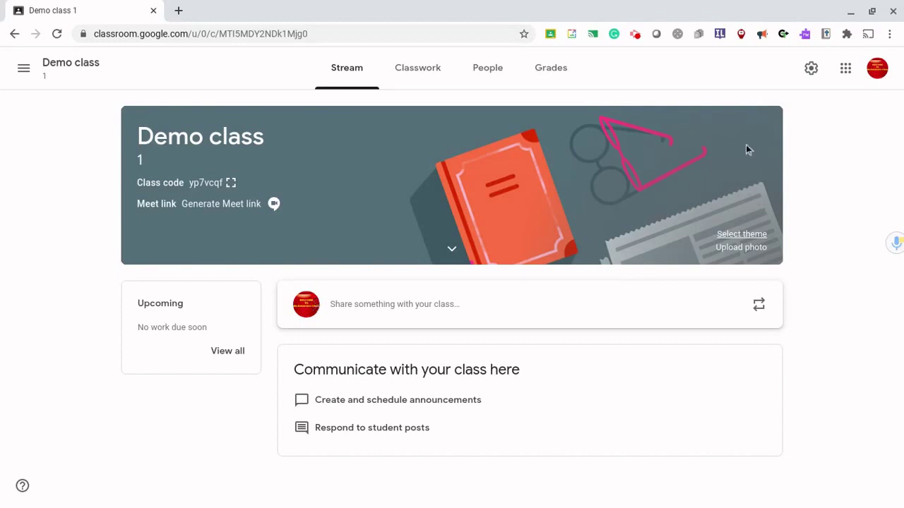
click(741, 250)
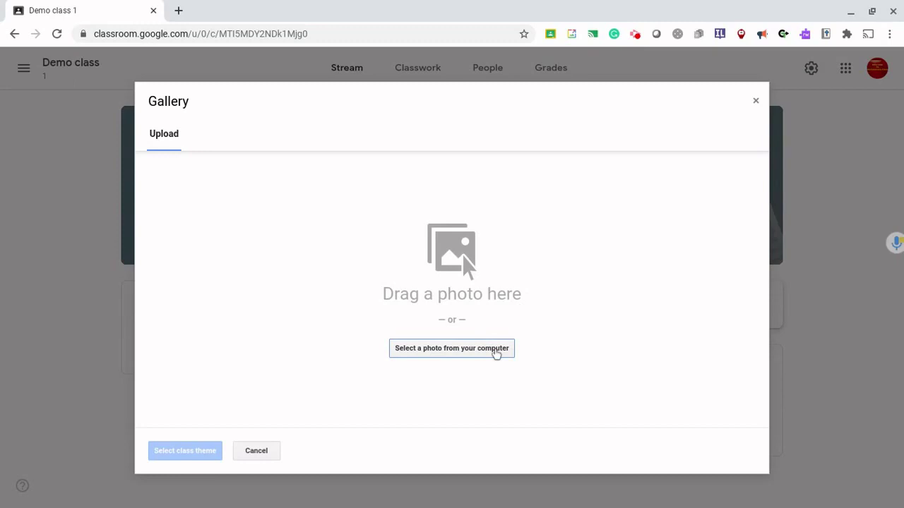
click(755, 104)
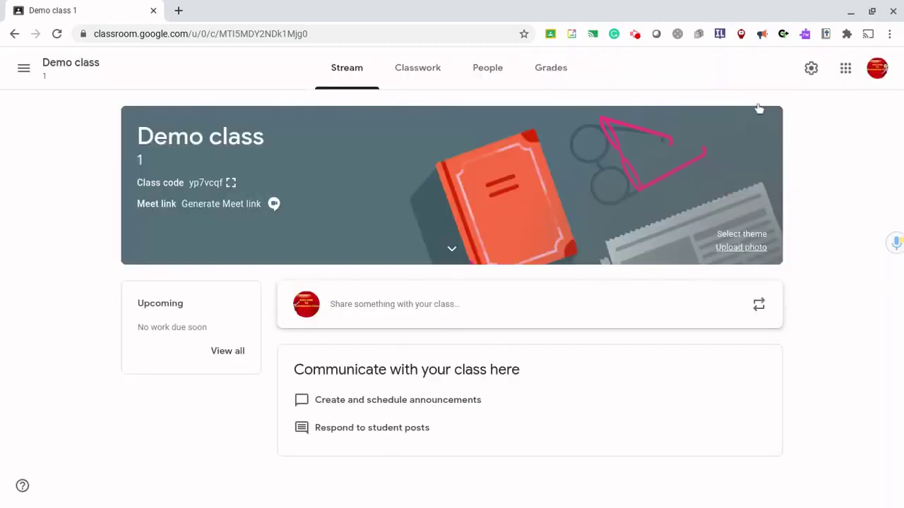
Upload "gcwelcome banner.gif" from the video folder in My Drive as the class banner photo
click(749, 252)
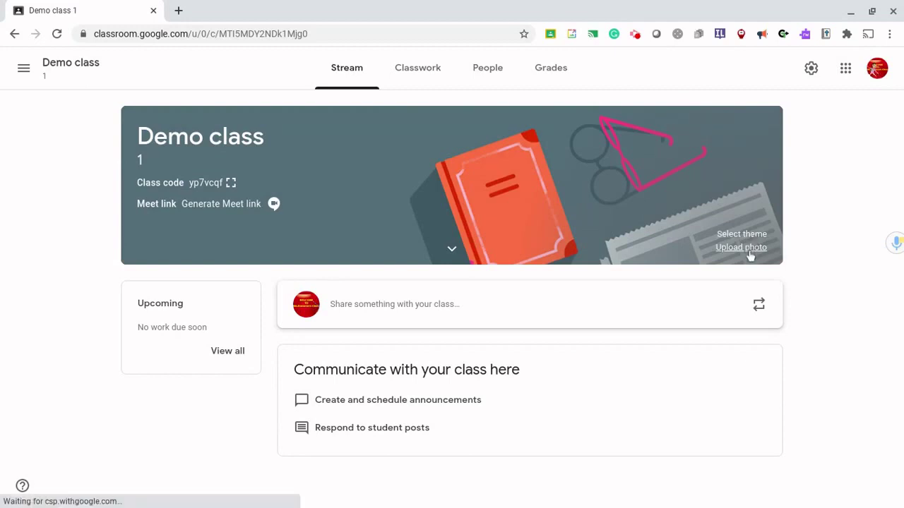
click(496, 349)
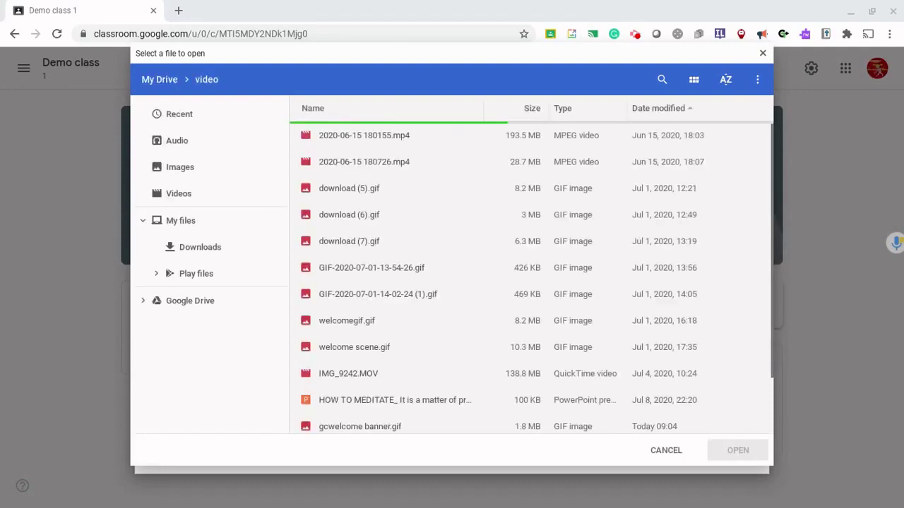
scroll(461, 371, down, 1)
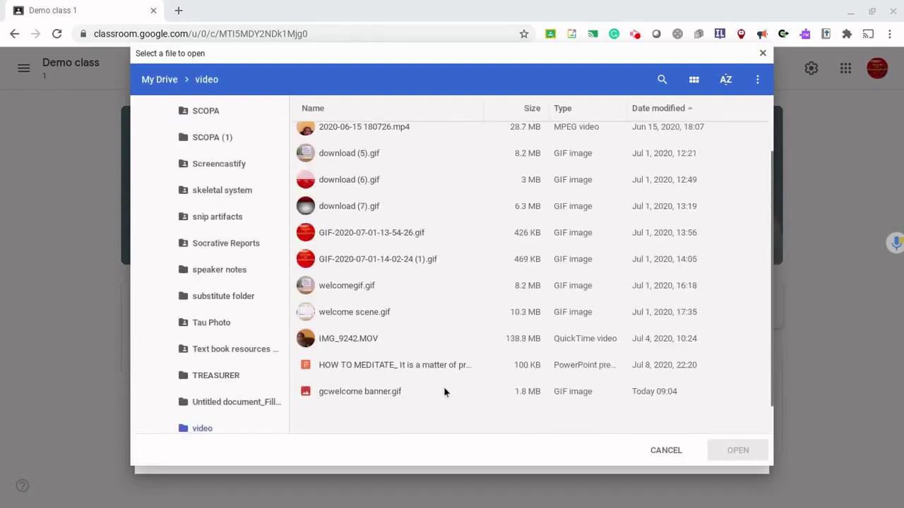
click(357, 392)
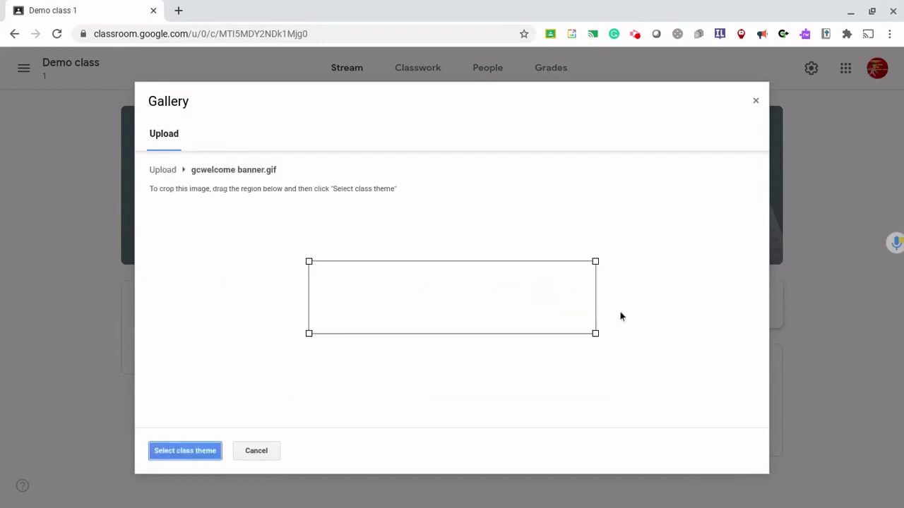
Crop the banner image to the full width of the red curtain area and apply it as the class theme
drag(559, 294, 533, 333)
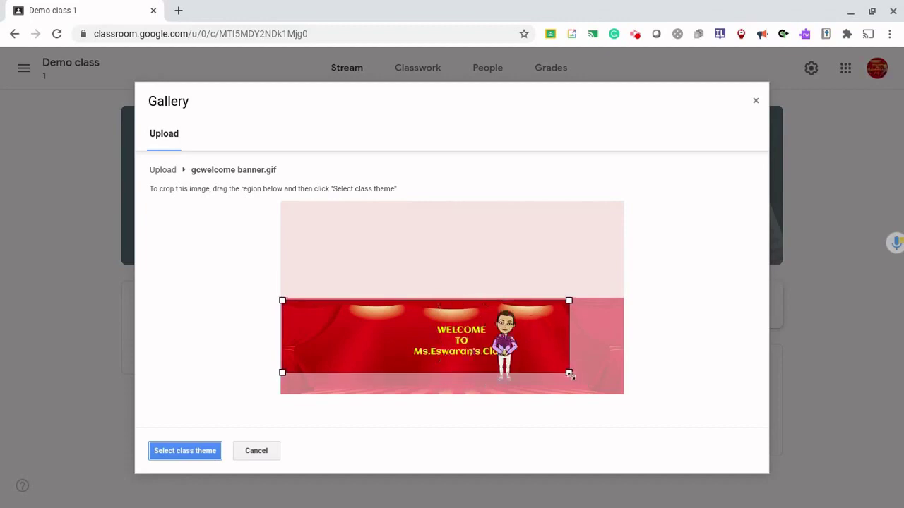
drag(571, 375, 620, 407)
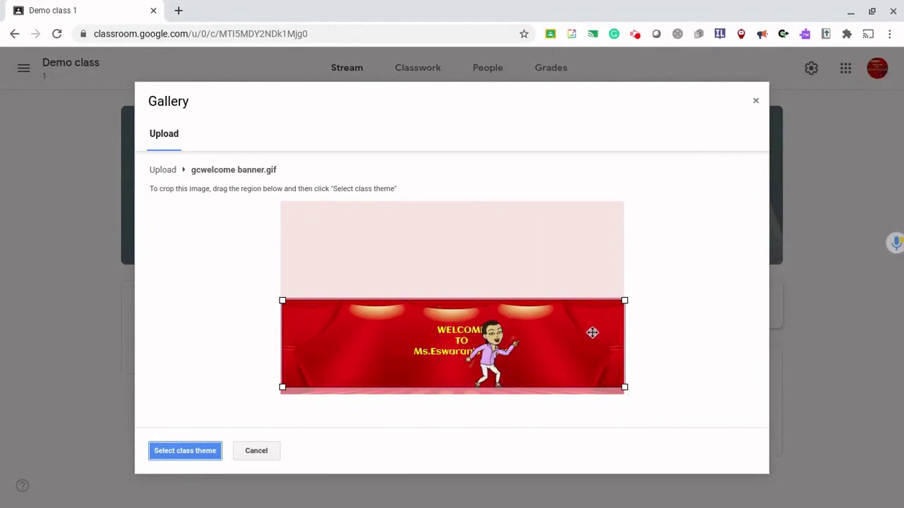
drag(593, 332, 592, 330)
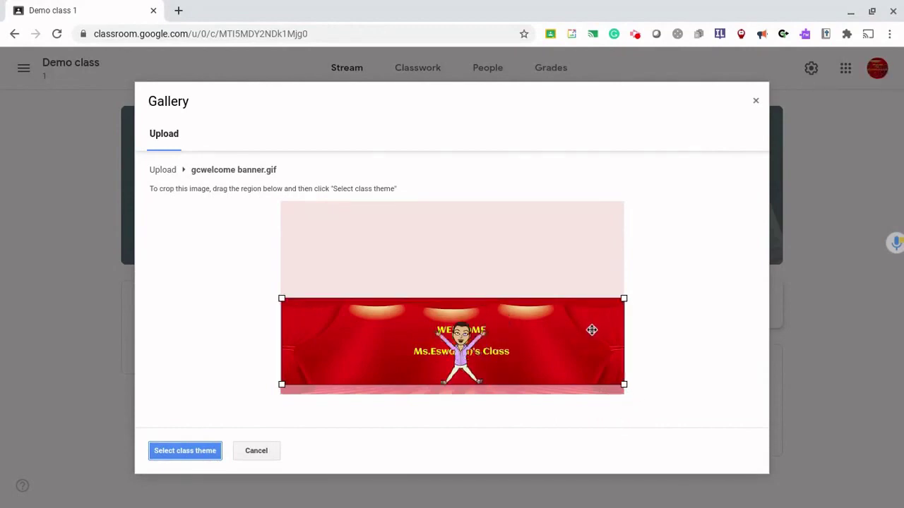
click(206, 455)
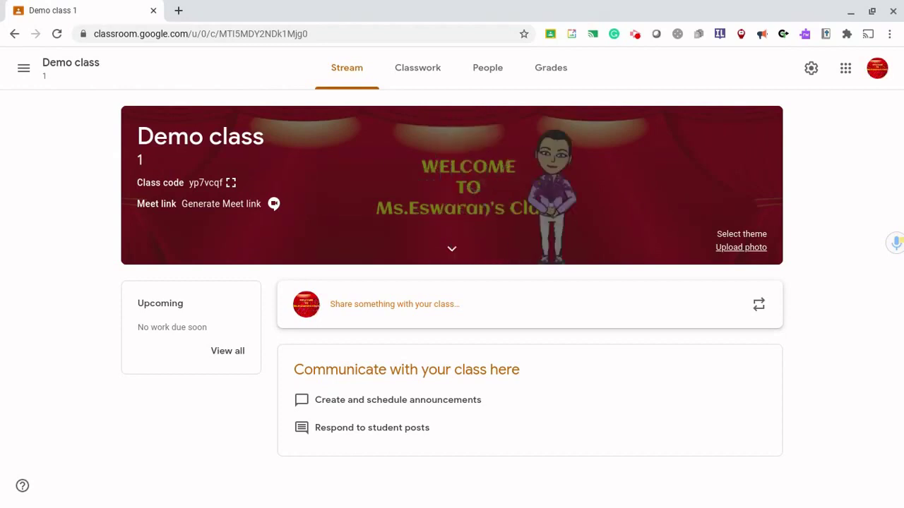
Start a new announcement on the class Stream and write "Hi!" as its message
click(490, 315)
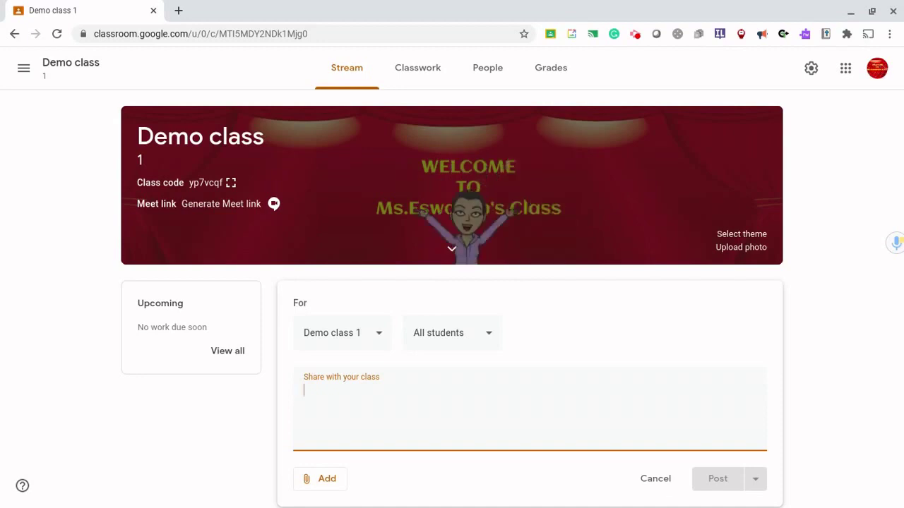
scroll(499, 402, down, 1)
scroll(499, 402, down, 1)
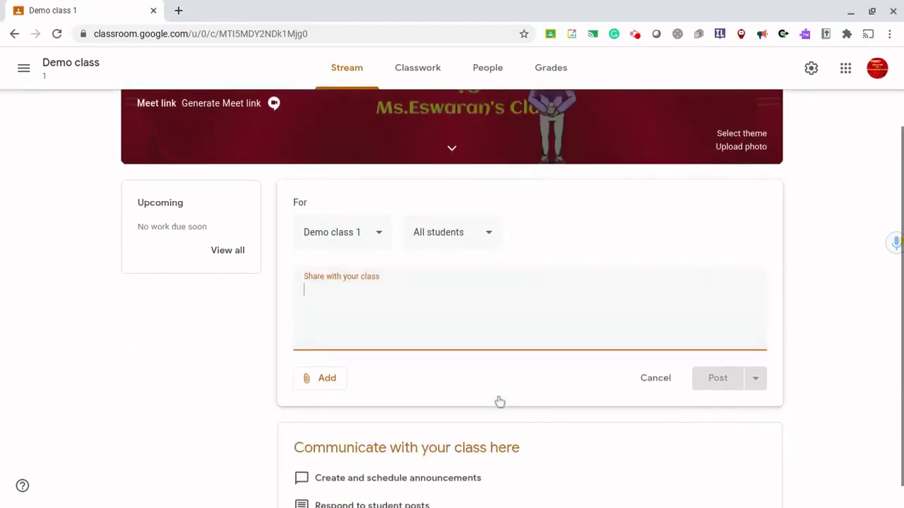
scroll(526, 292, down, 1)
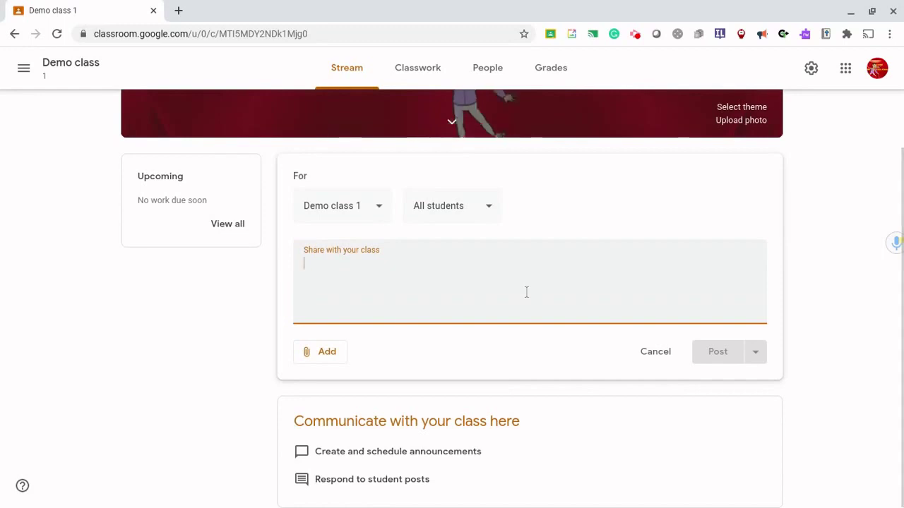
text(Hi!)
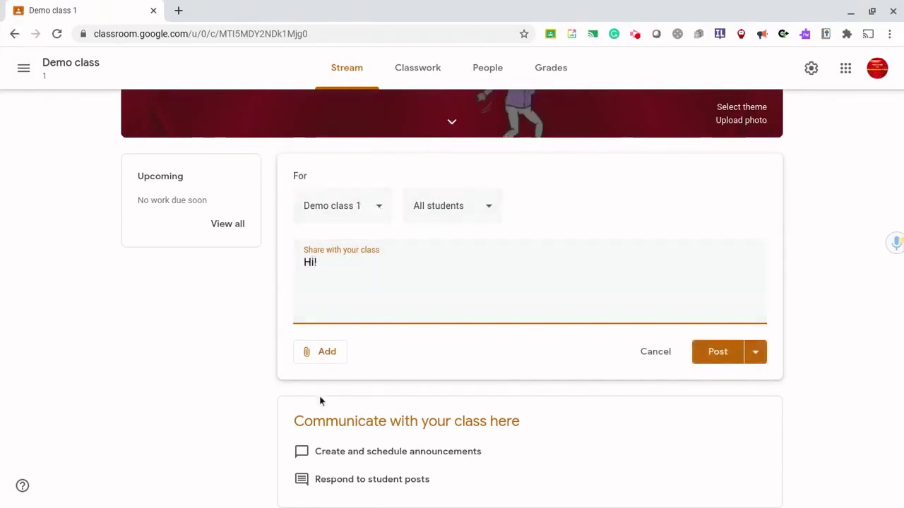
Look at the announcement's attachment sources and its student recipient options, closing both without changing anything
click(334, 351)
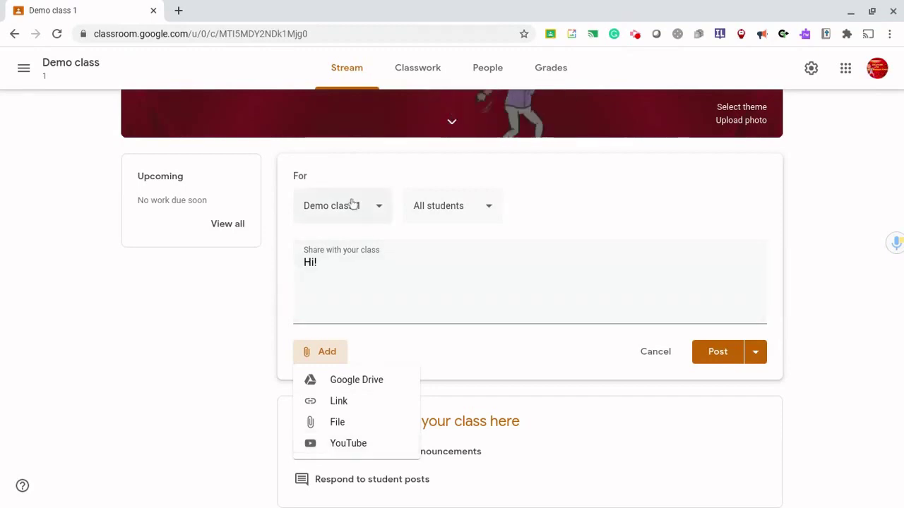
click(488, 210)
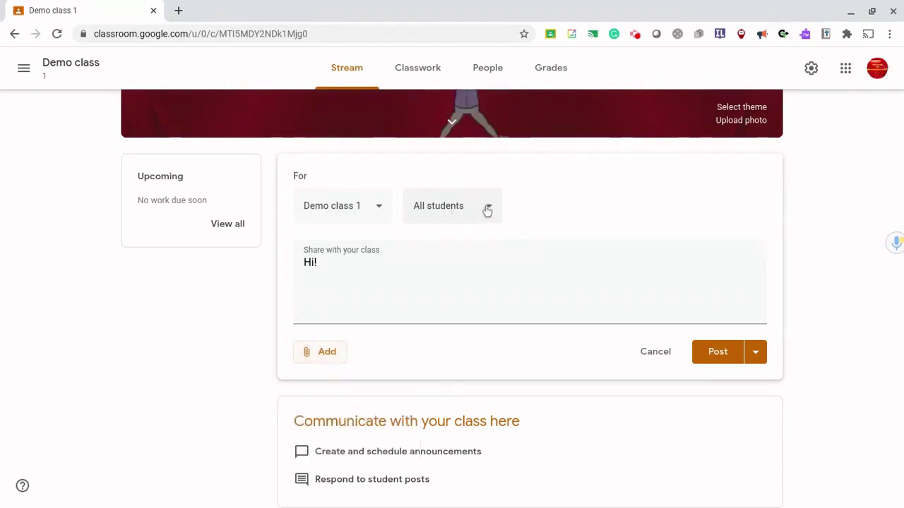
click(488, 211)
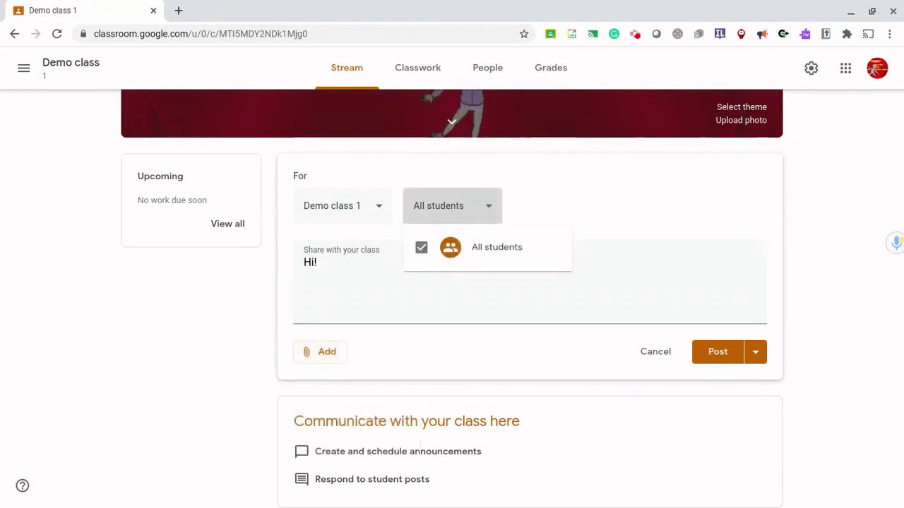
click(382, 215)
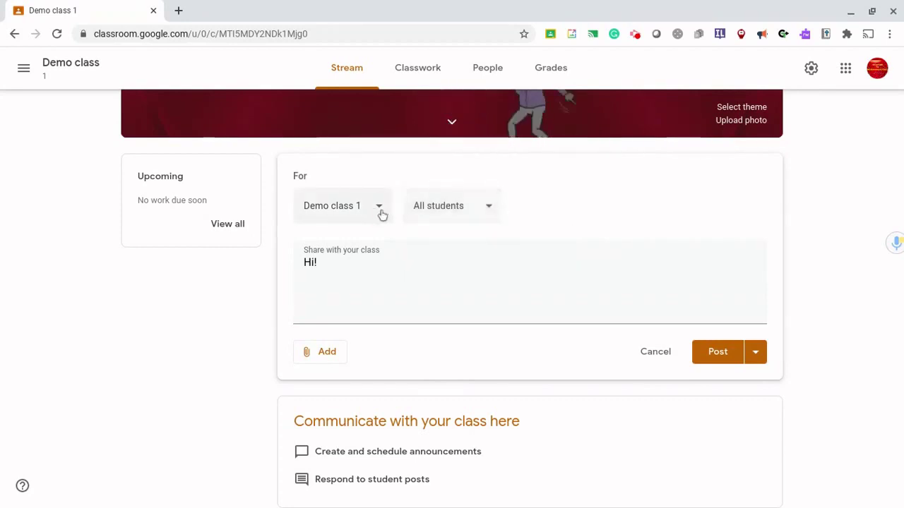
Try adding CORE 1 2019-20 and Science Core 5 as recipient classes, and deselect both again
click(379, 210)
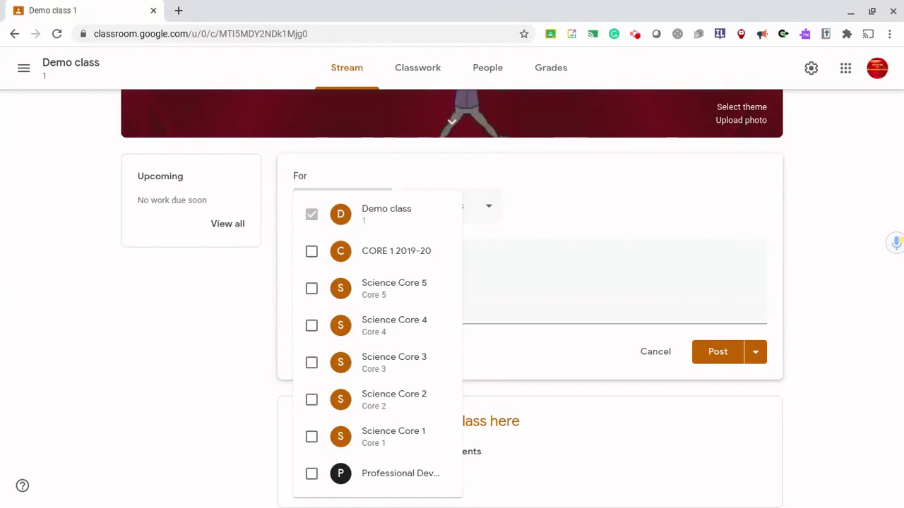
click(316, 252)
click(314, 288)
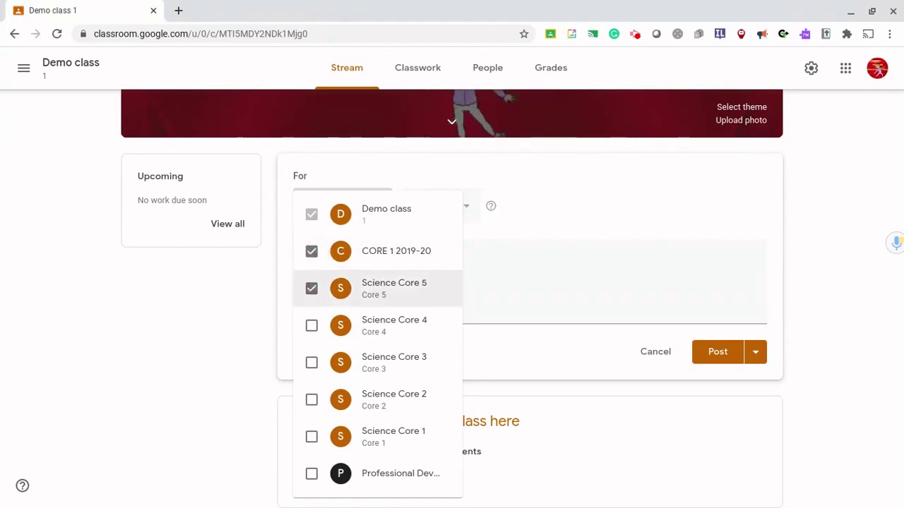
click(314, 288)
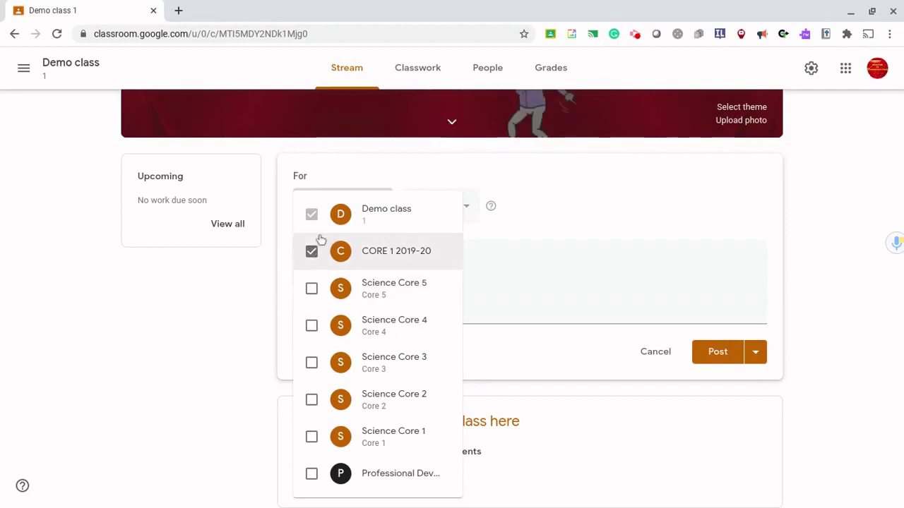
click(314, 253)
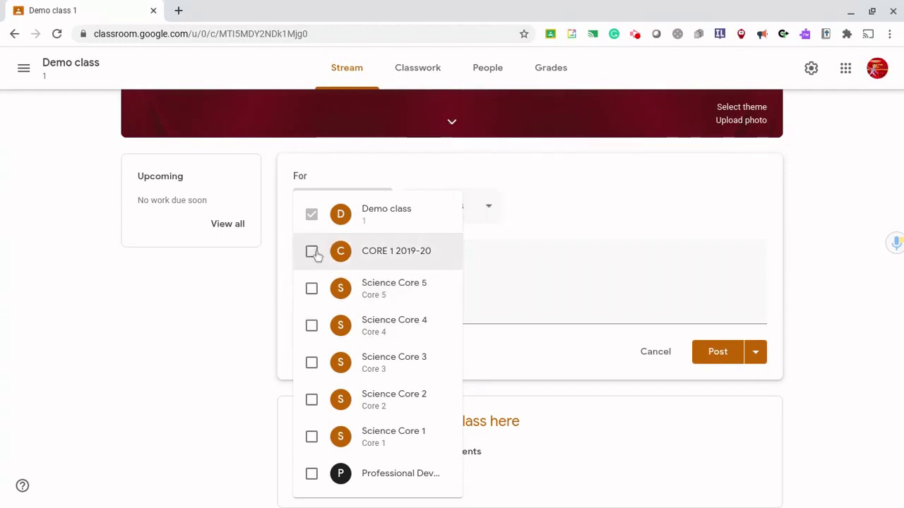
click(274, 283)
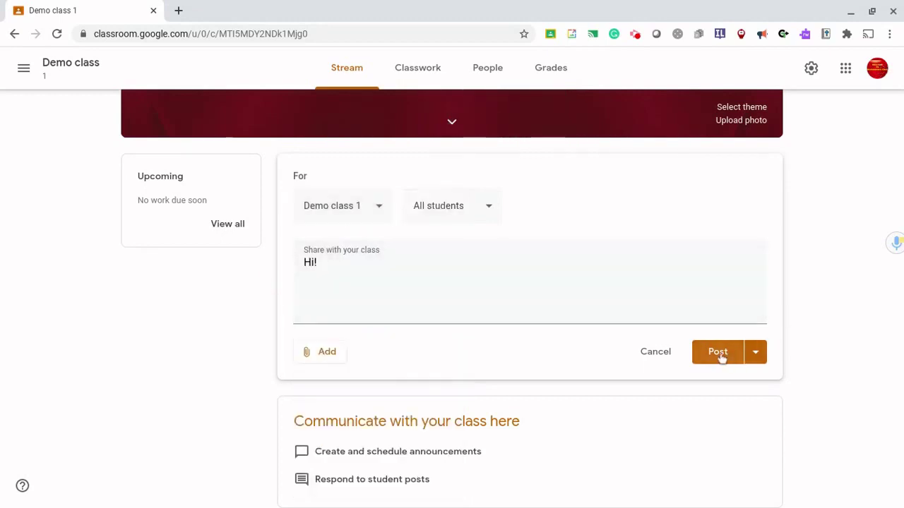
Look at the announcement's scheduling dialog, cancel it, and post the announcement to Demo class immediately
click(762, 354)
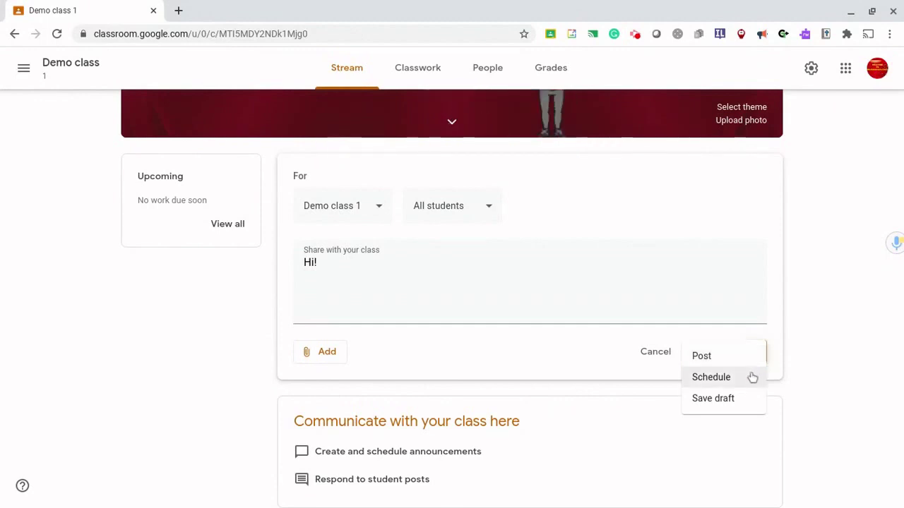
click(750, 376)
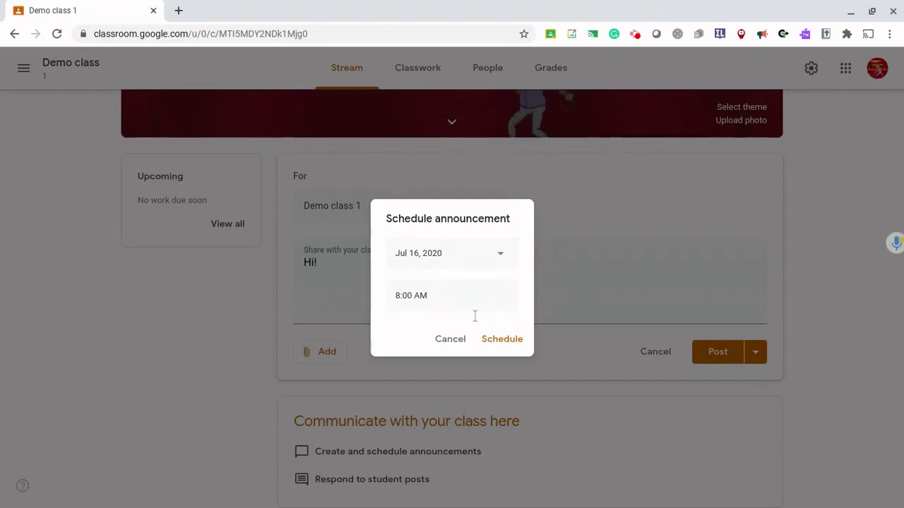
click(457, 339)
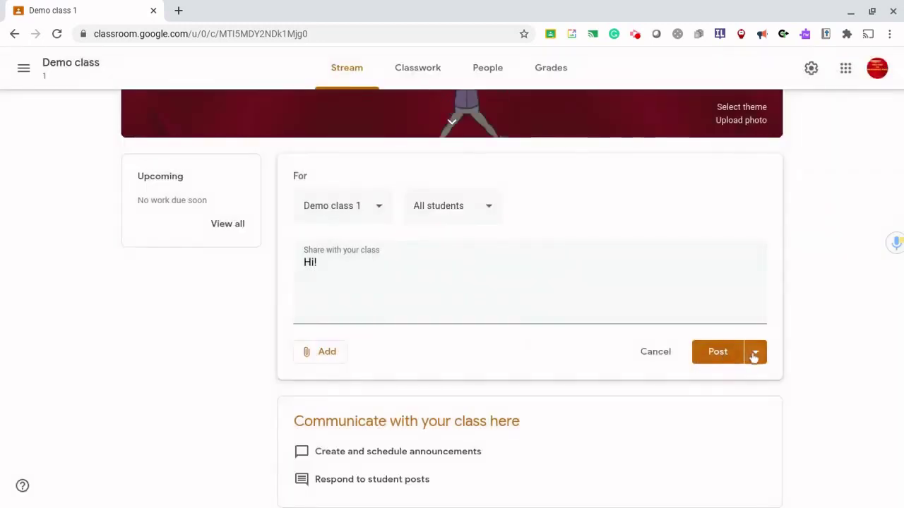
click(754, 354)
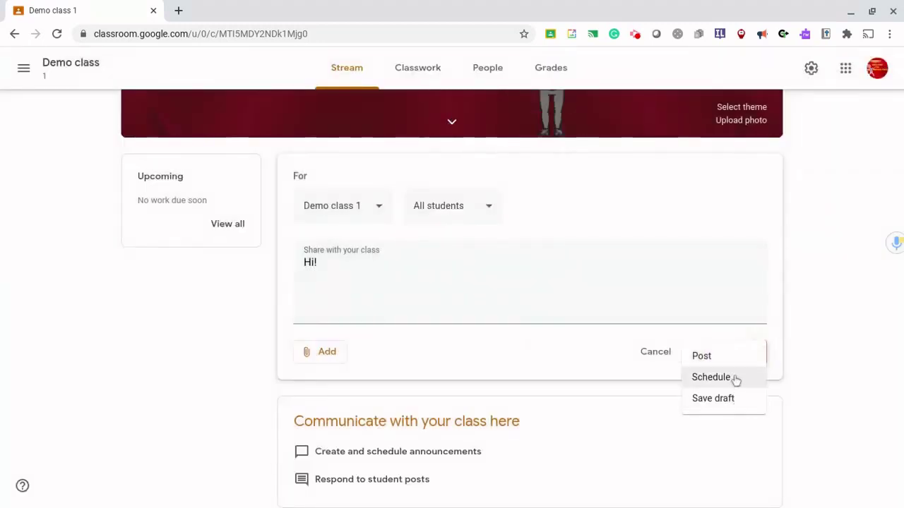
click(744, 356)
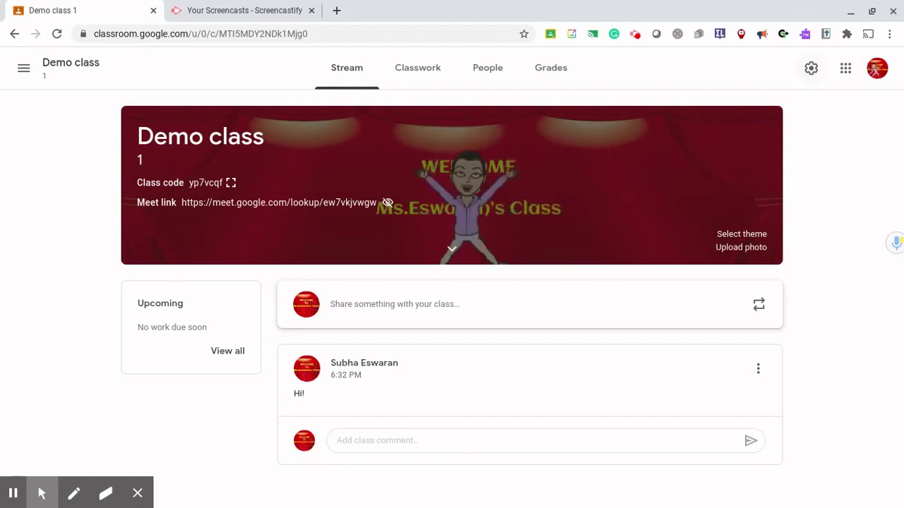
Open the class settings and look through the Class Details fields down to the General section
click(811, 67)
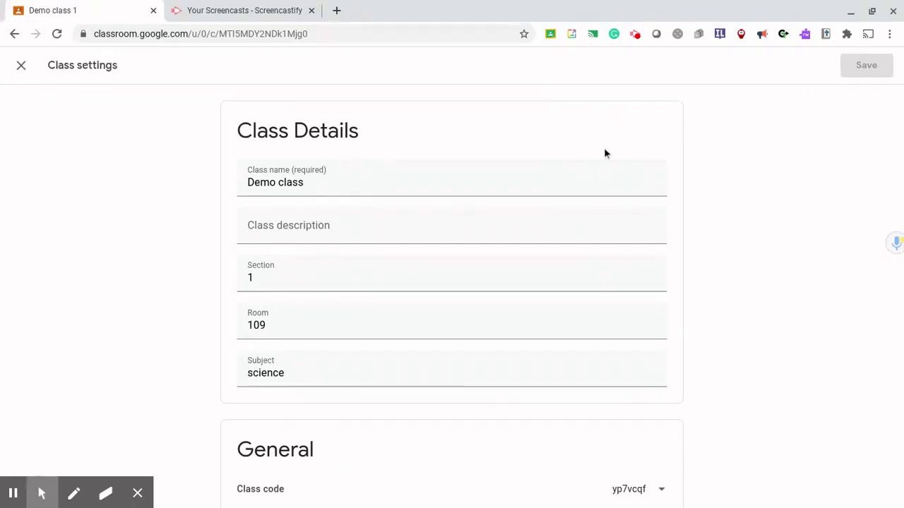
click(606, 224)
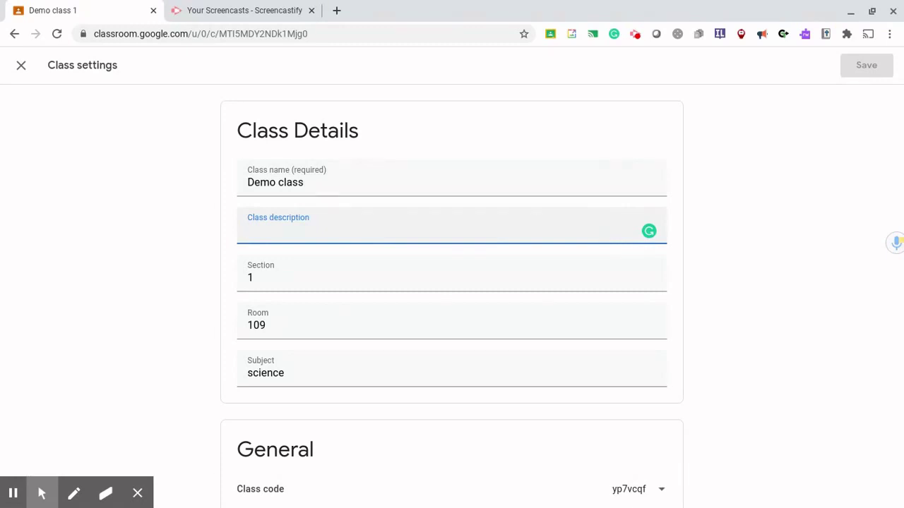
scroll(598, 277, down, 1)
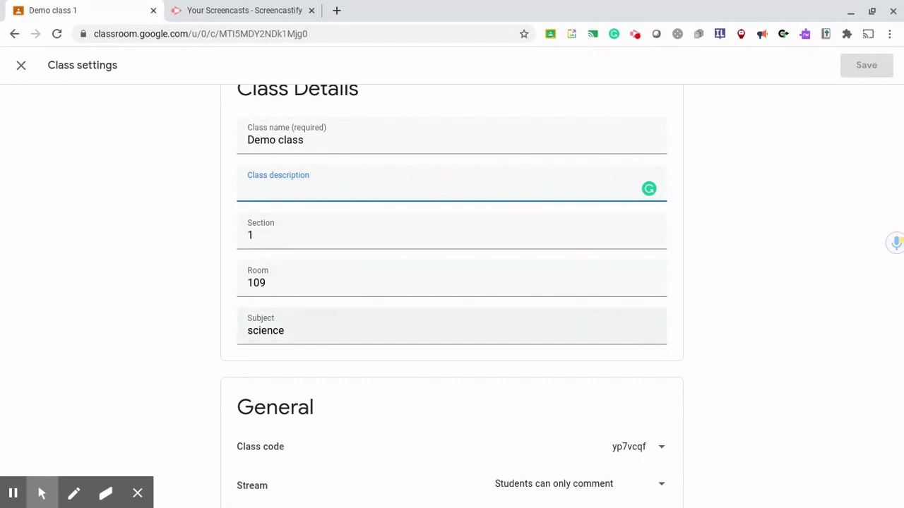
click(762, 221)
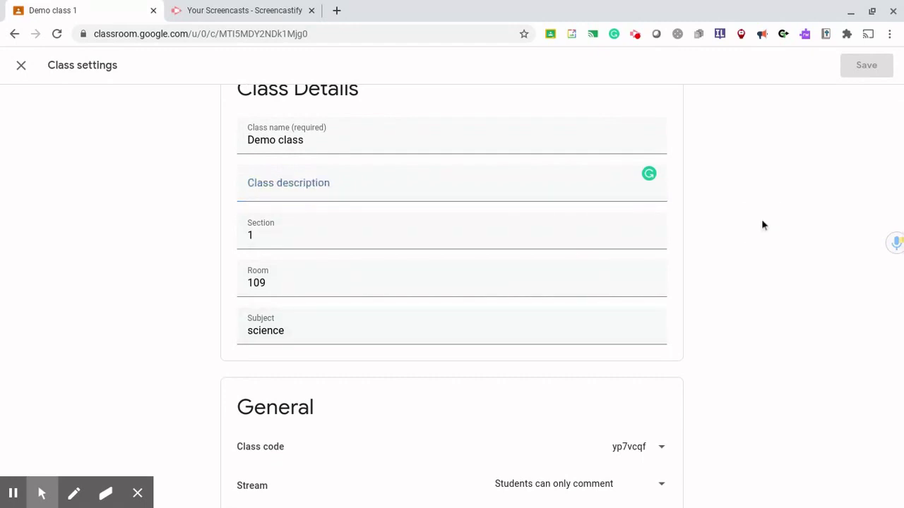
scroll(762, 220, down, 3)
scroll(762, 224, down, 2)
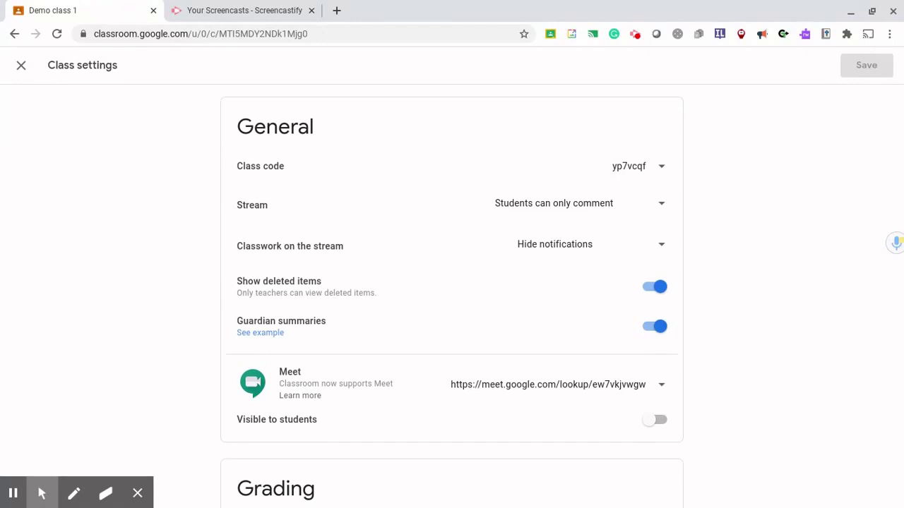
Examine the class code, Stream permission and Classwork on the stream options in the General settings, keeping the current choices
click(662, 169)
click(647, 198)
click(634, 200)
click(662, 207)
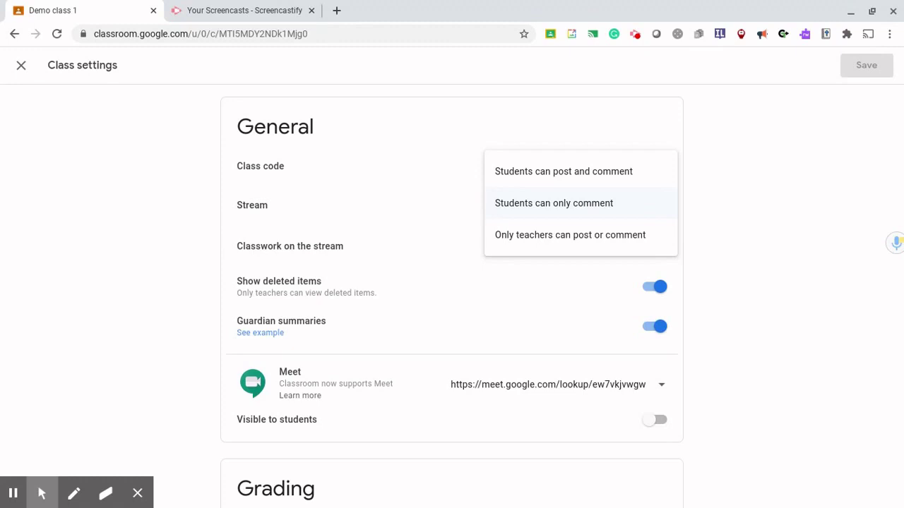
click(646, 209)
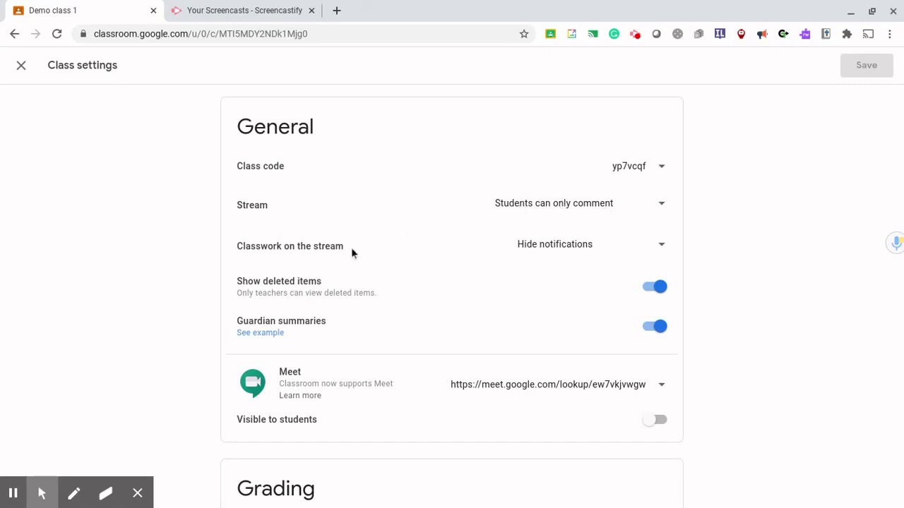
click(660, 249)
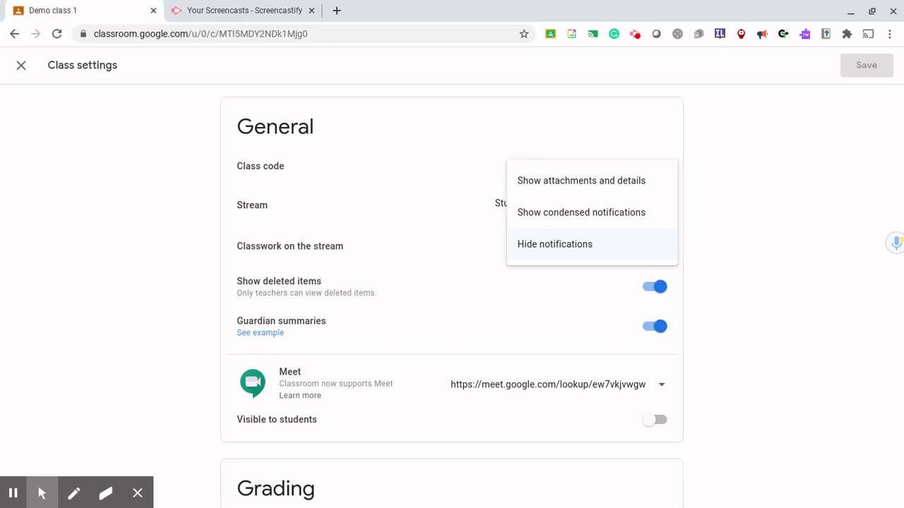
click(690, 252)
Turn off Show deleted items in the General class settings
scroll(690, 252, down, 3)
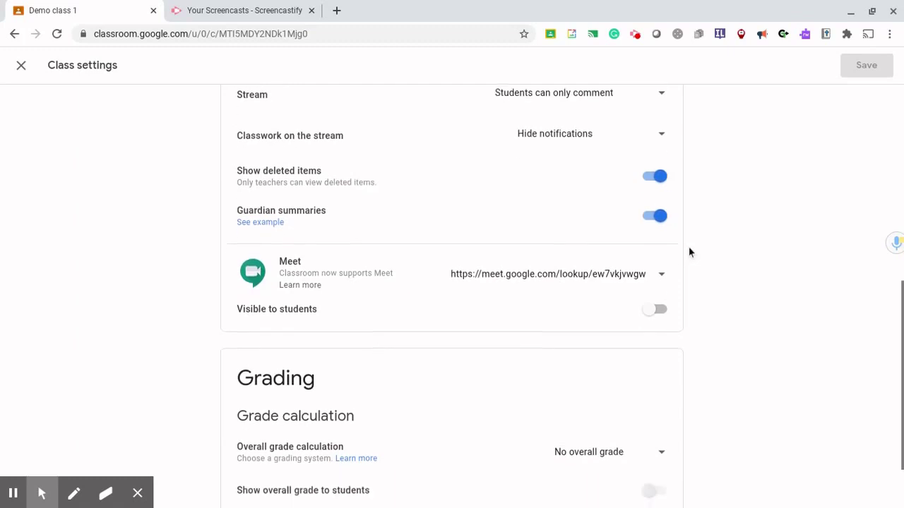
scroll(690, 252, down, 1)
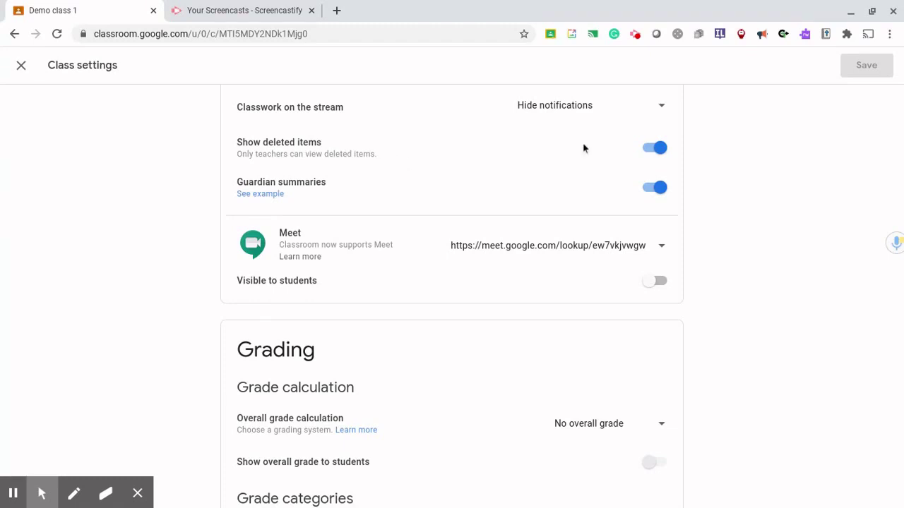
click(650, 149)
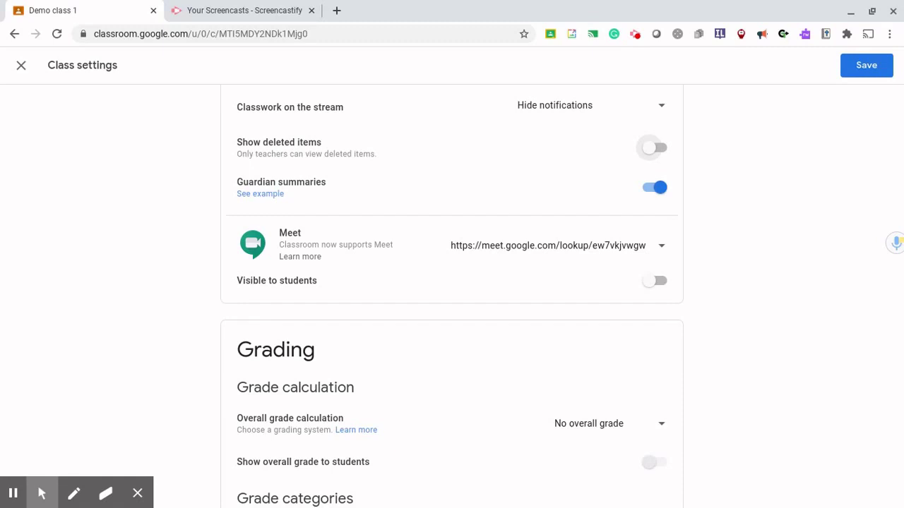
Try making the Meet link visible to students, look at its copy and reset options, and turn the visibility off again
scroll(451, 282, down, 1)
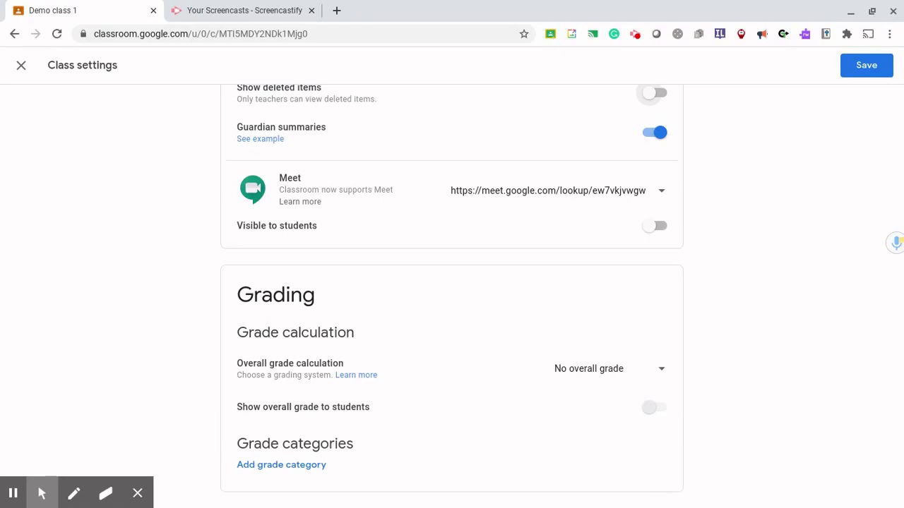
click(659, 225)
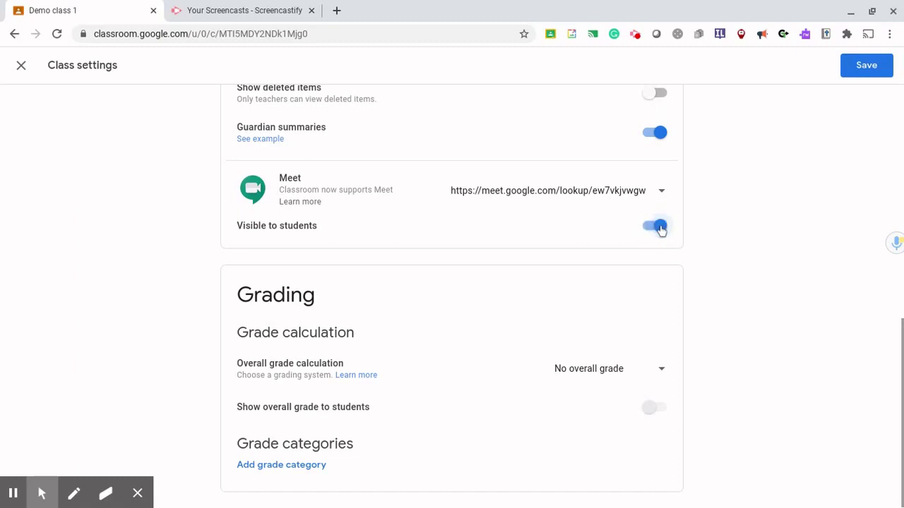
click(649, 228)
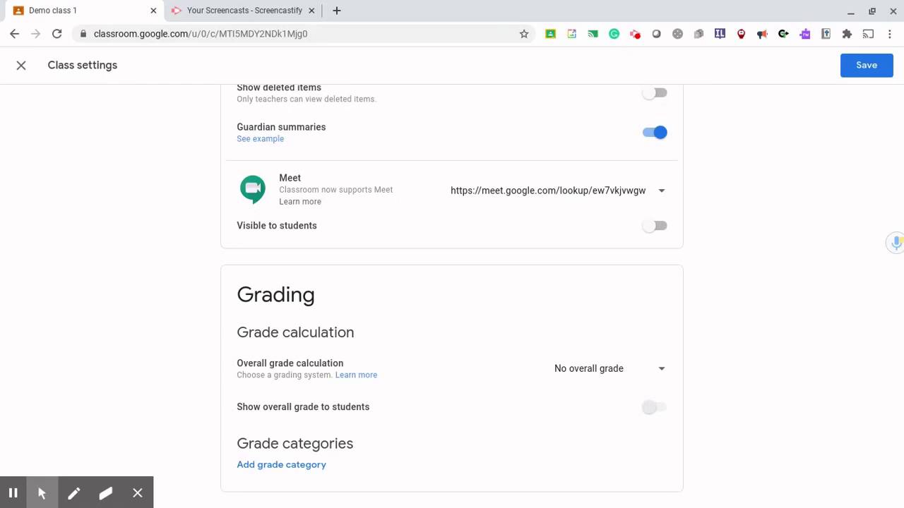
click(655, 227)
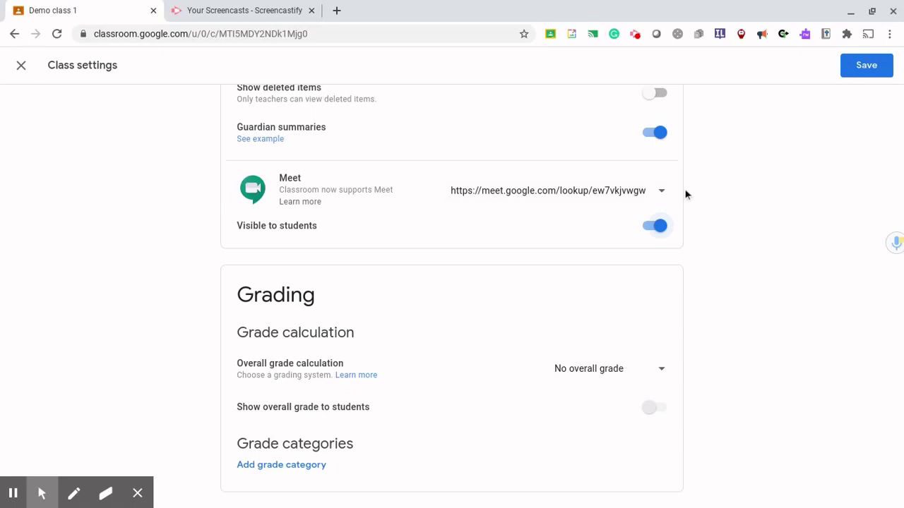
click(664, 192)
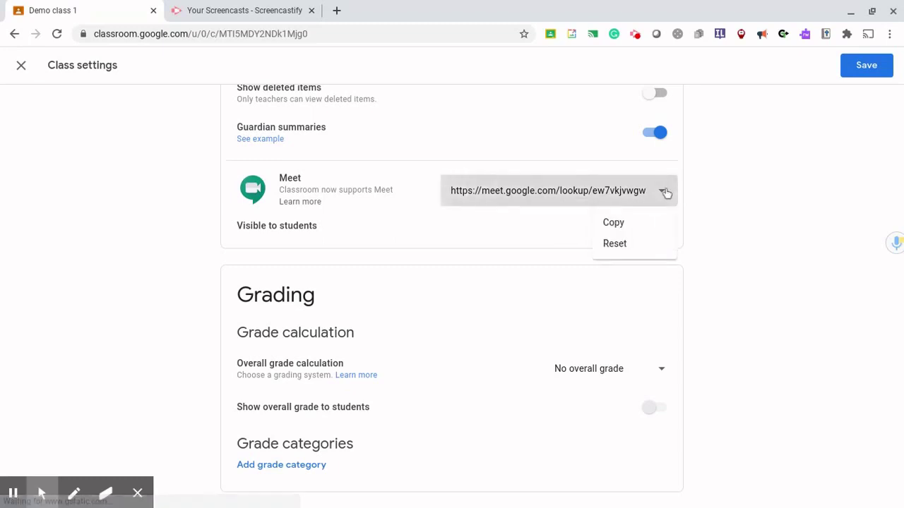
click(714, 198)
click(655, 227)
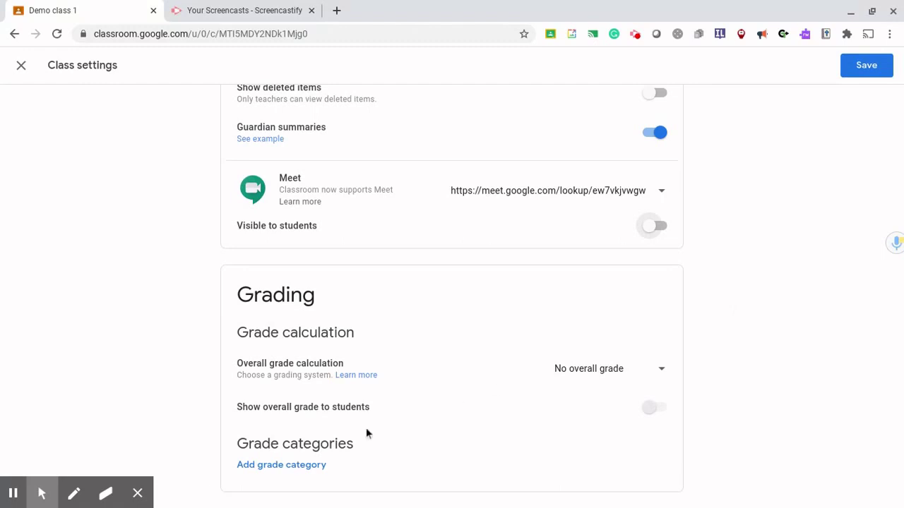
Set the overall grade calculation to Weighted by category and add a grade category named classwork worth 40%
click(663, 372)
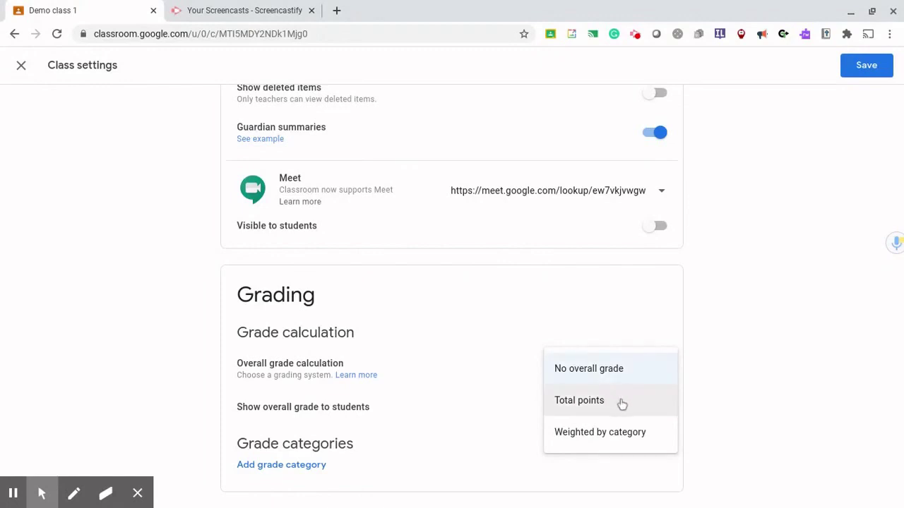
click(613, 435)
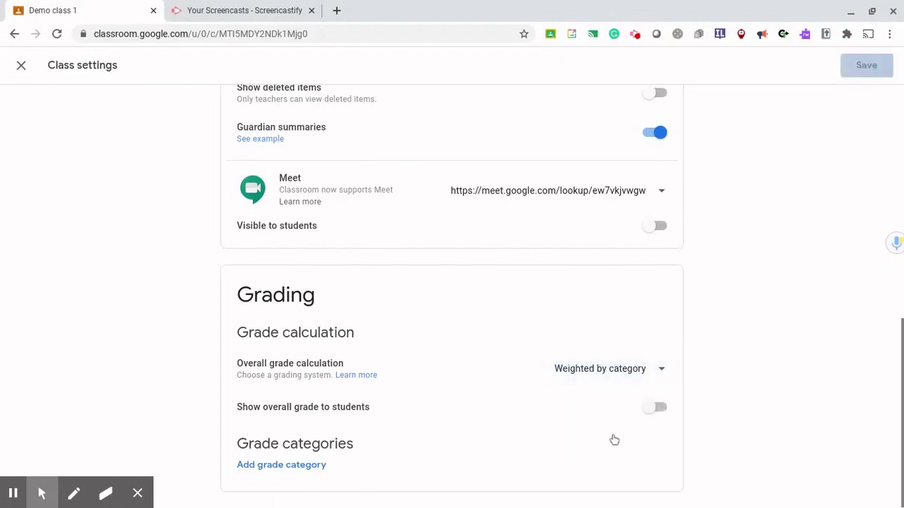
click(324, 467)
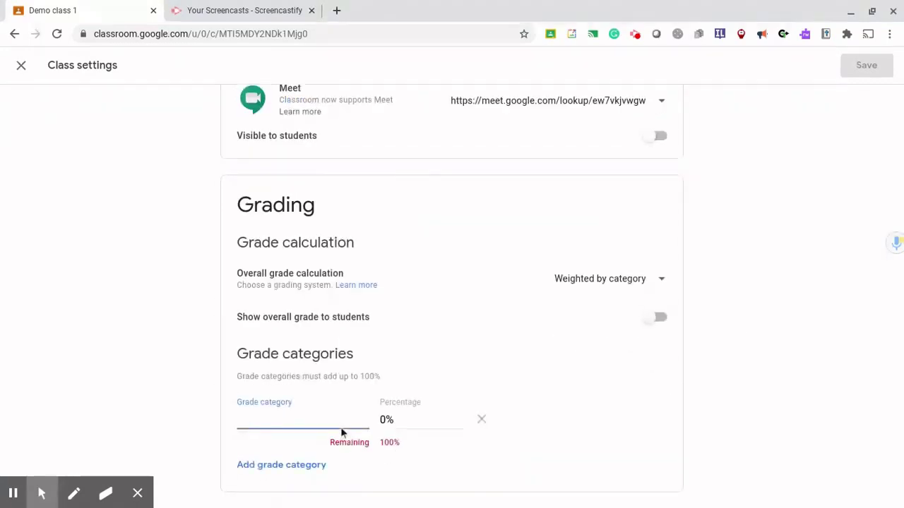
text(classwork)
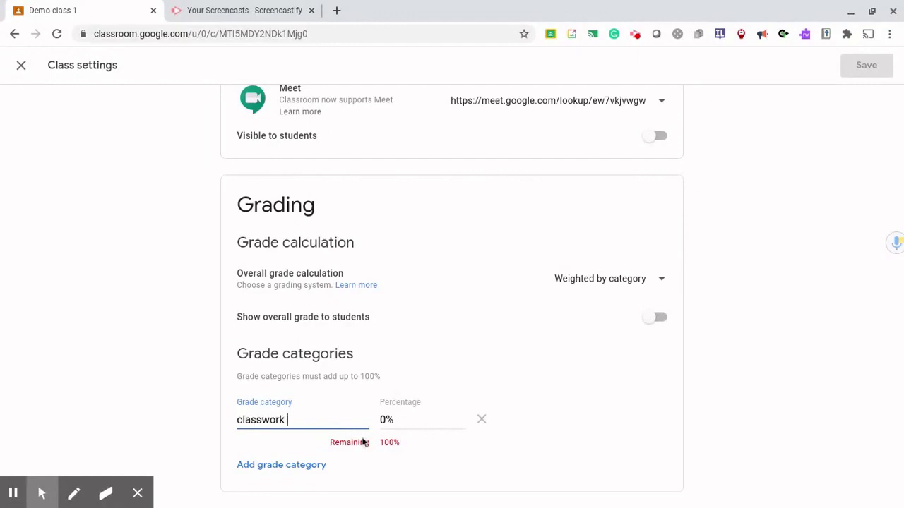
click(398, 419)
key(BackSpace)
text(40%)
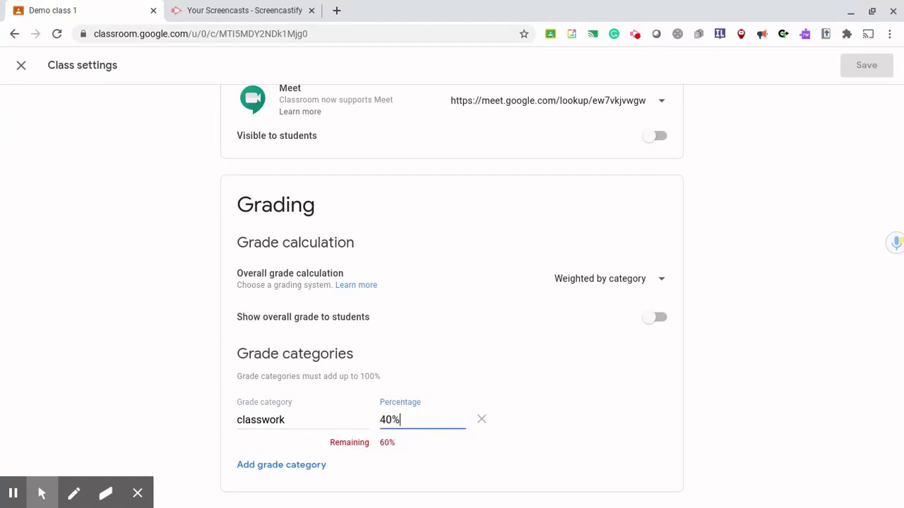
Add a second grade category named homework with a percentage of 20%
click(299, 476)
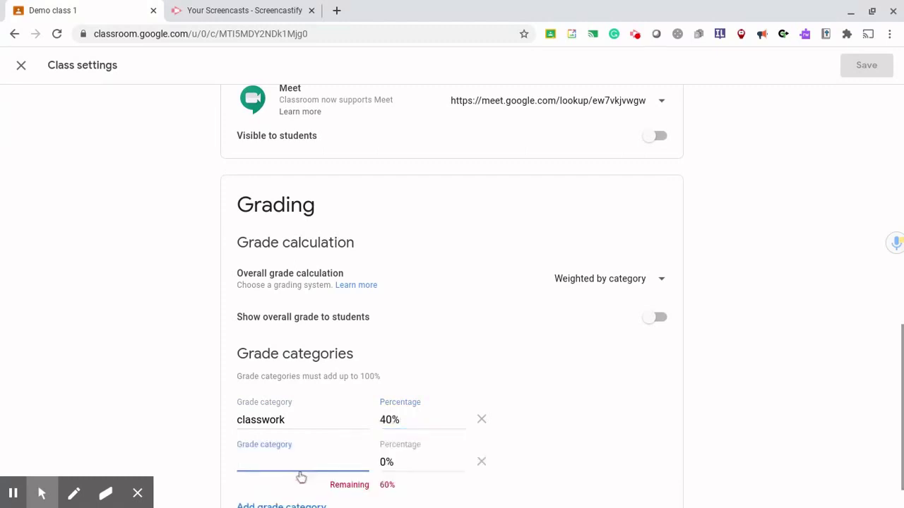
text(home)
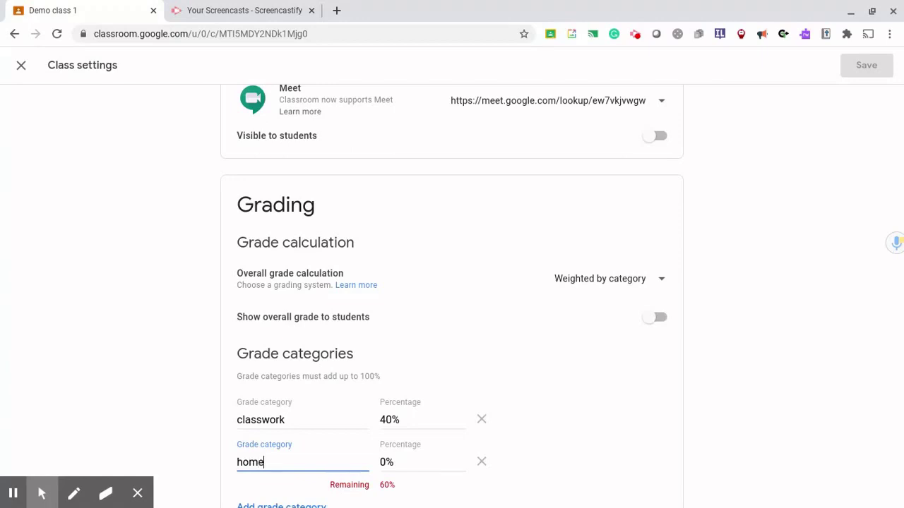
text(work)
click(404, 463)
key(BackSpace)
key(BackSpace)
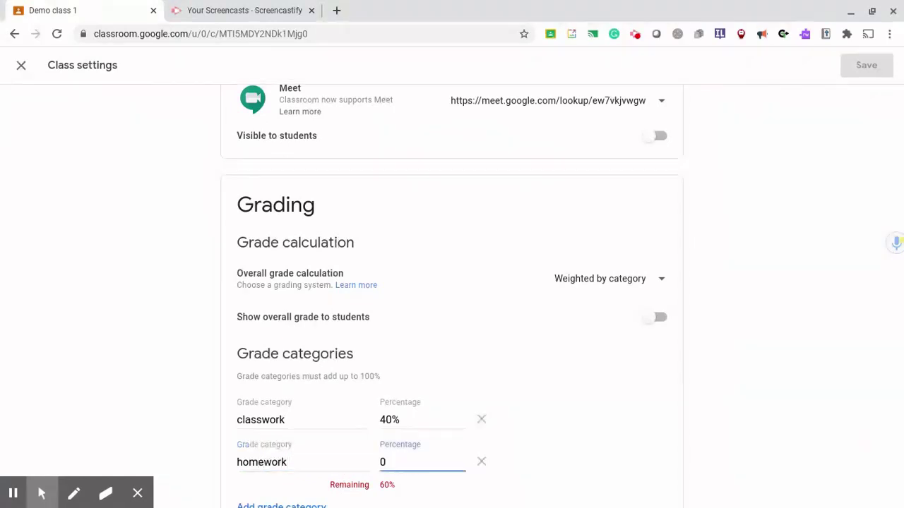
text(20%)
click(702, 307)
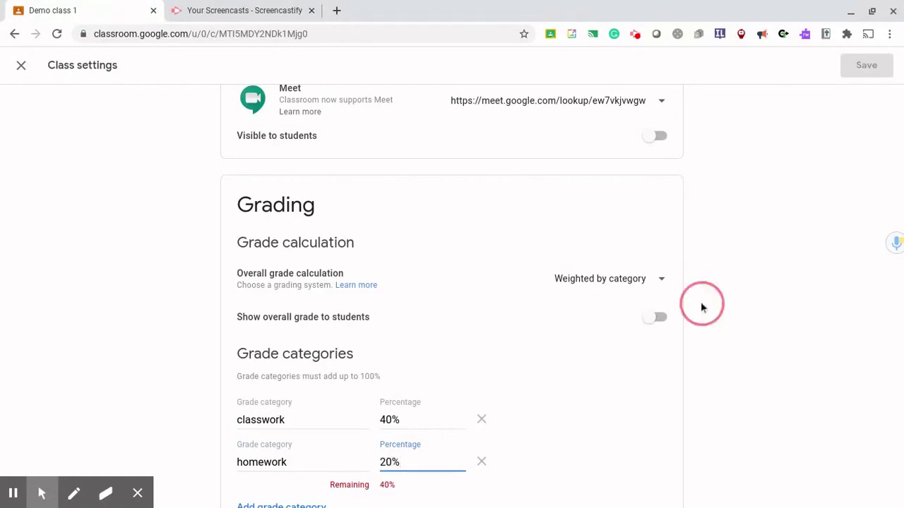
Try showing the overall grade to students and set the overall grade calculation to No overall grade
click(663, 321)
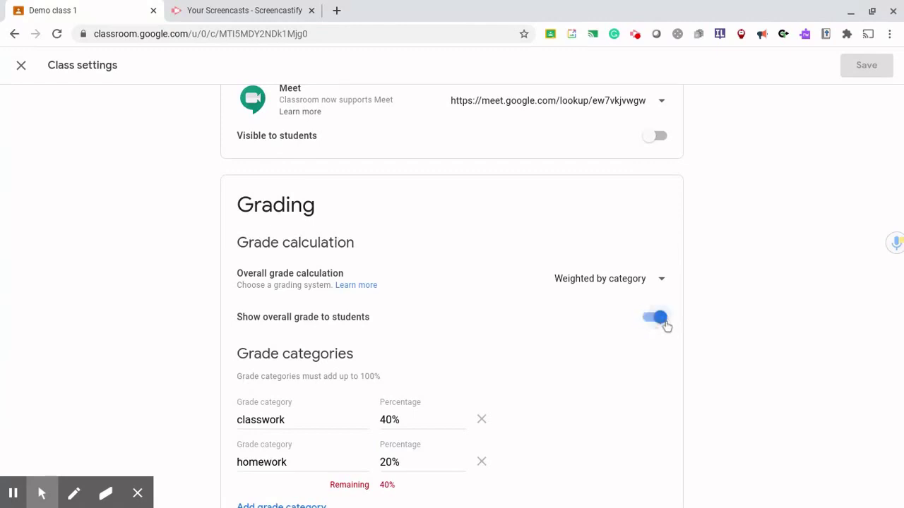
click(665, 280)
click(639, 233)
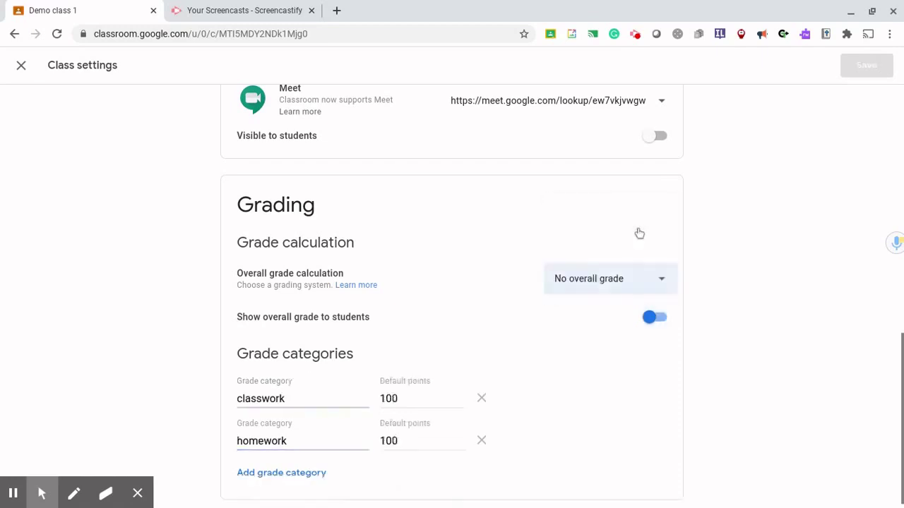
Review the grading section and save the class settings
scroll(726, 295, up, 1)
scroll(725, 297, up, 1)
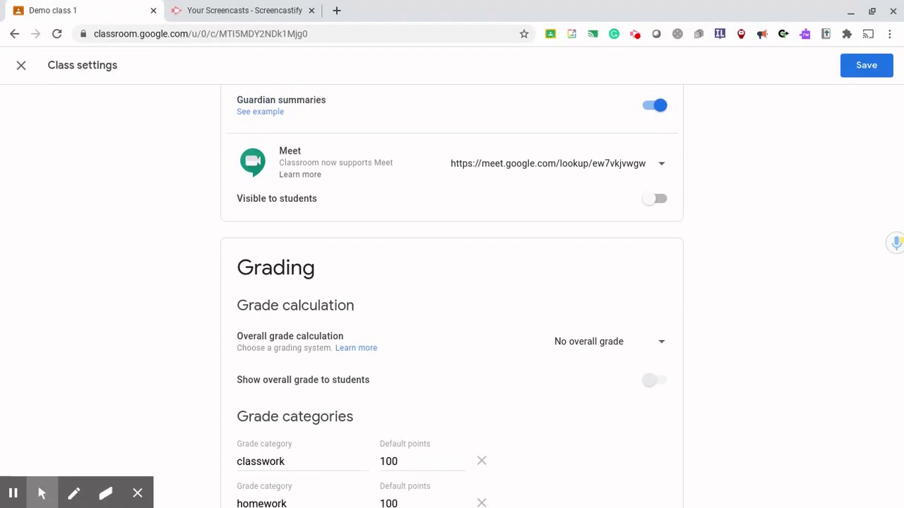
scroll(452, 297, down, 2)
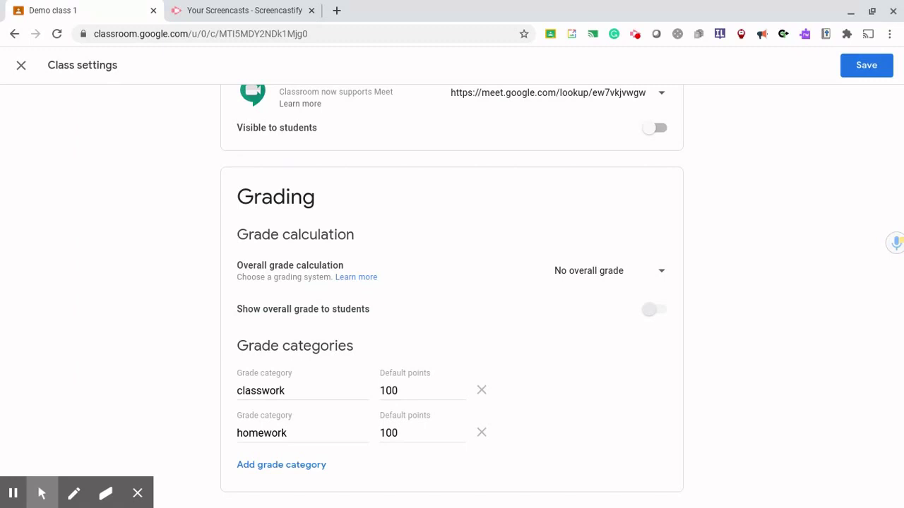
scroll(452, 282, up, 10)
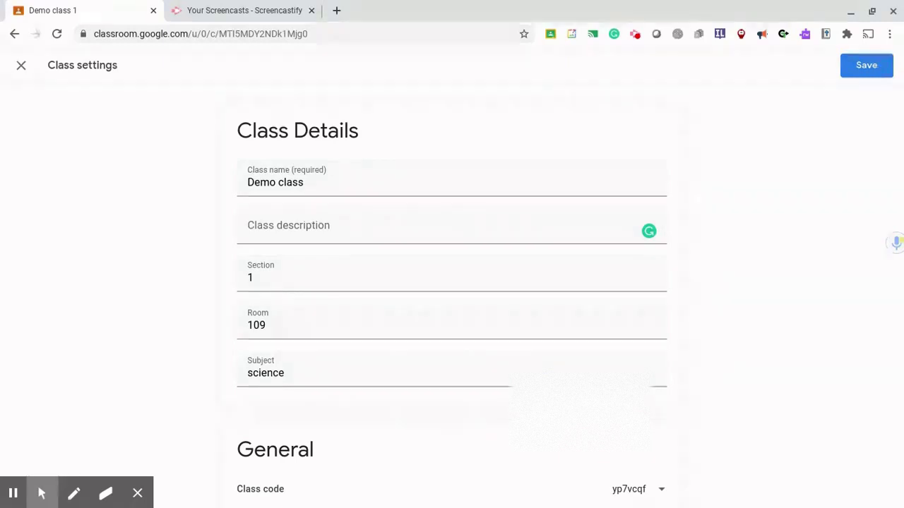
click(876, 68)
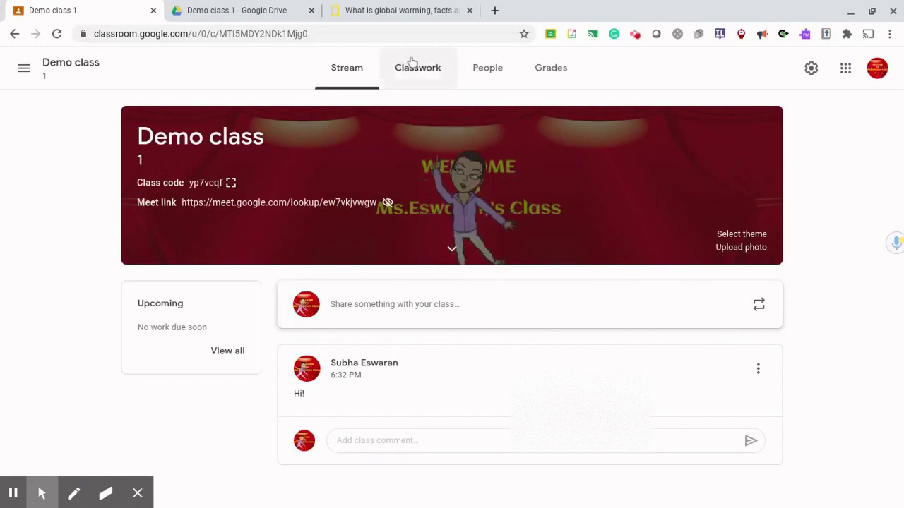
Open the class's Classwork page, view the class Drive folder, and return to Classwork
click(415, 67)
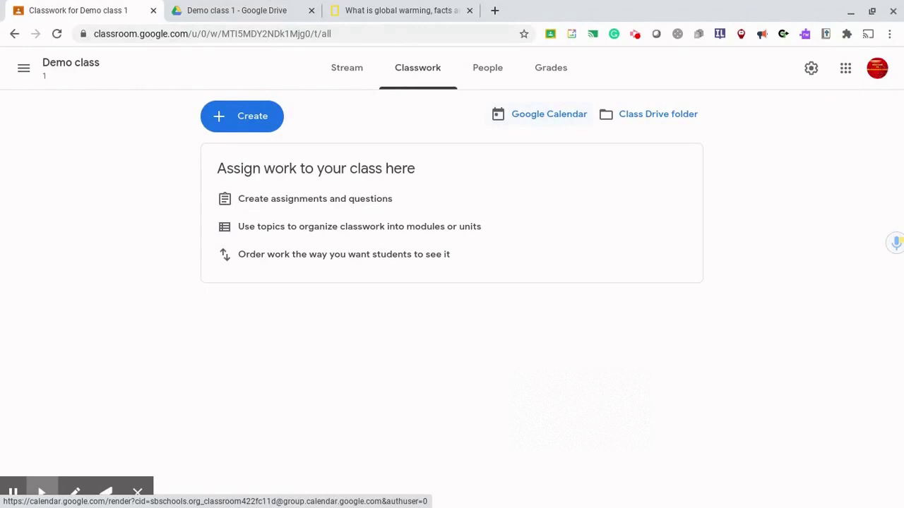
click(643, 122)
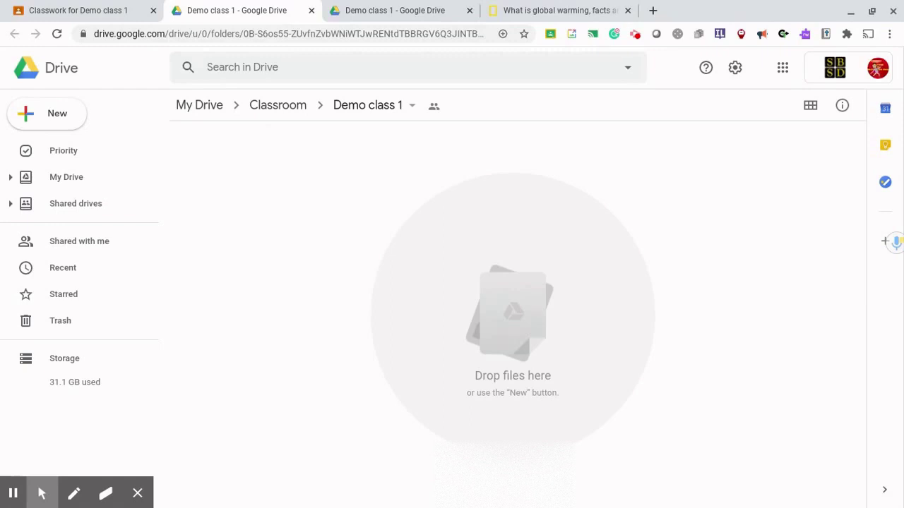
click(101, 11)
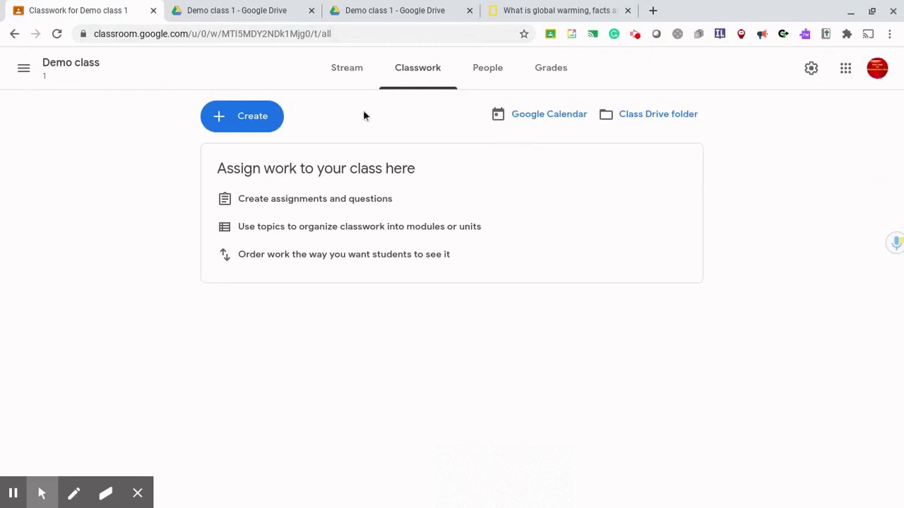
Create a classwork question reading "Is climate change and global warming the same? Justify your answer."
click(247, 122)
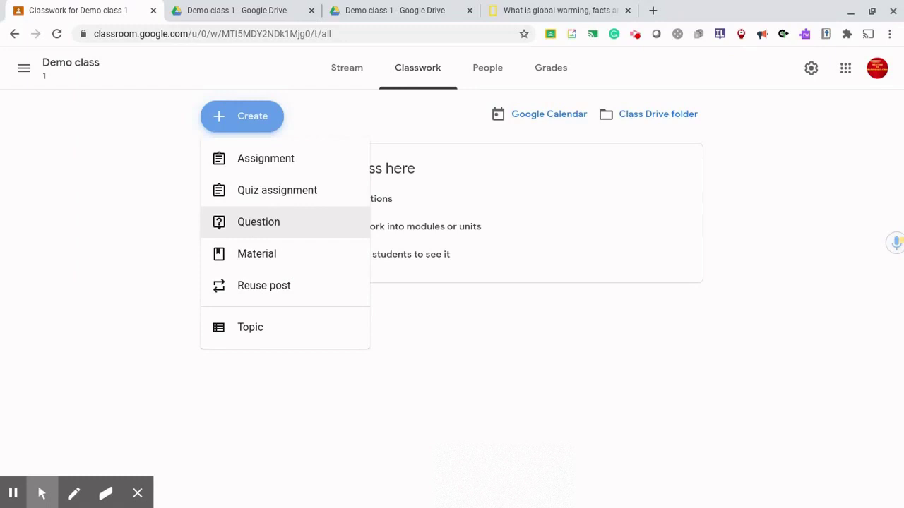
click(257, 224)
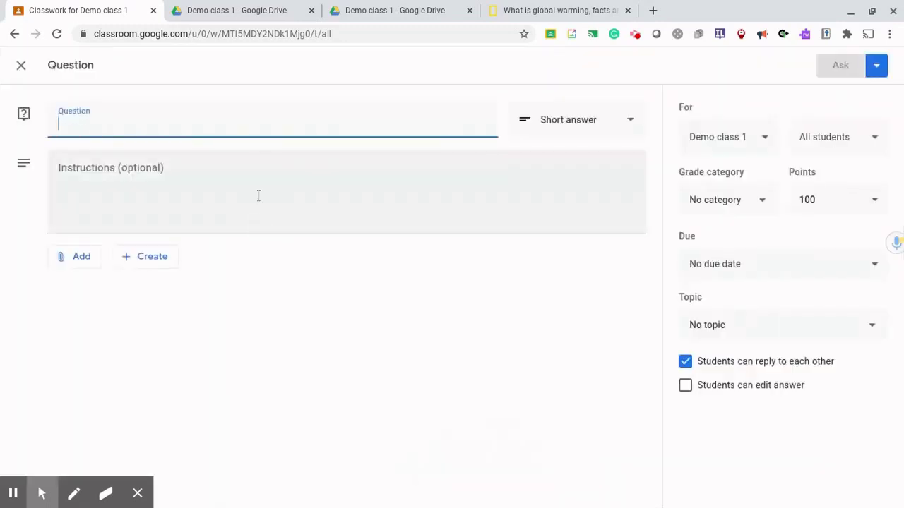
text(I)
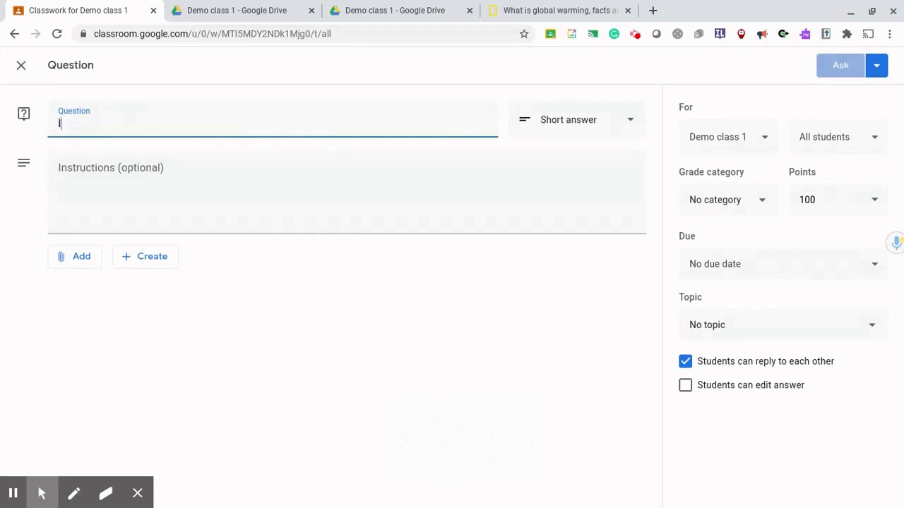
text(s c)
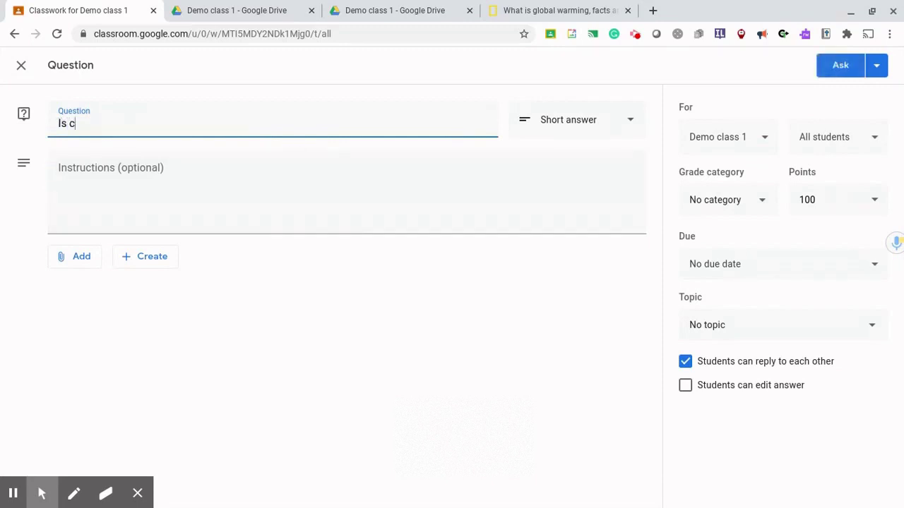
text(limate warr)
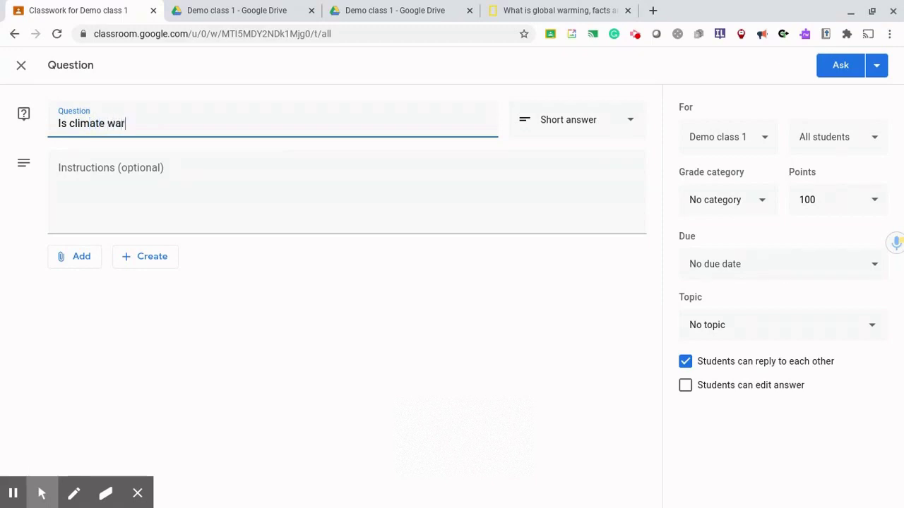
key(BackSpace)
text(min)
text(g and)
key(BackSpace)
key(BackSpace)
key(BackSpace)
key(BackSpace)
key(BackSpace)
key(BackSpace)
key(BackSpace)
key(BackSpace)
key(BackSpace)
key(BackSpace)
key(BackSpace)
key(BackSpace)
text(change and )
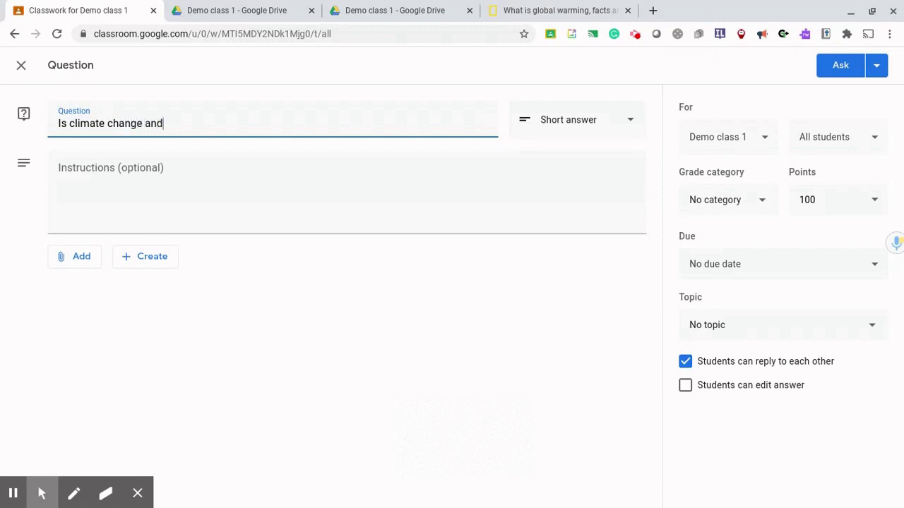
text(global warming the)
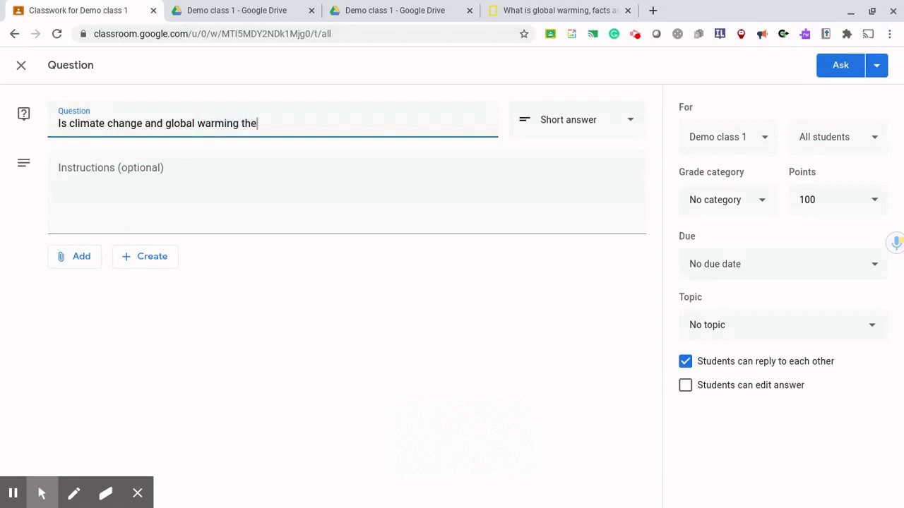
text( same? Justify your)
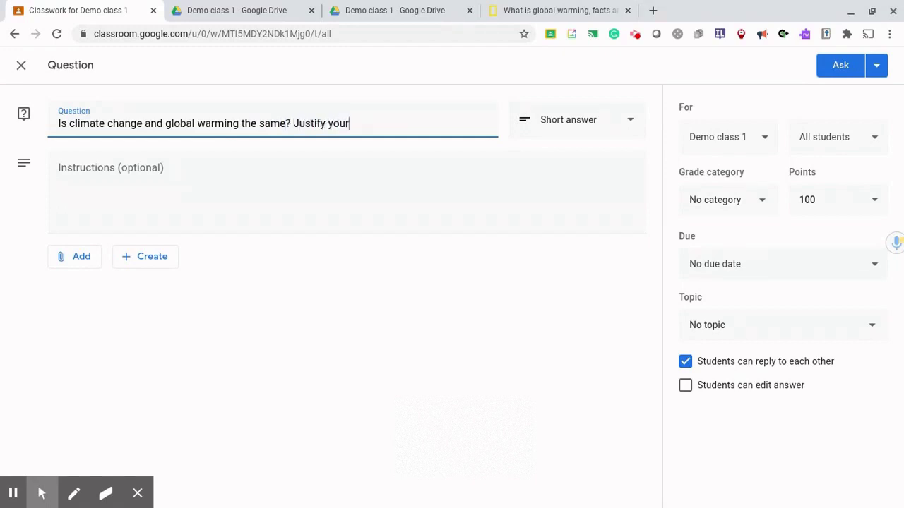
text( answer.)
Check the available answer types for the question, keeping Short answer, and look at the optional instructions
click(630, 124)
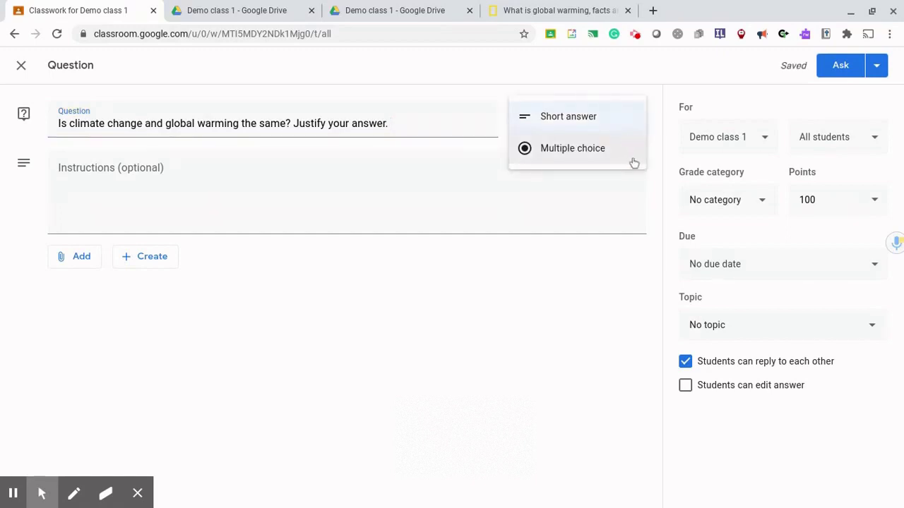
click(651, 186)
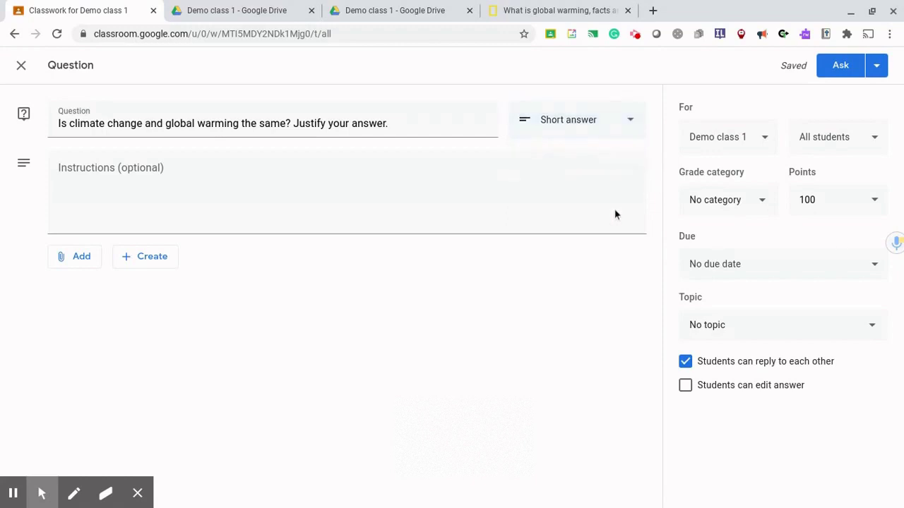
click(484, 191)
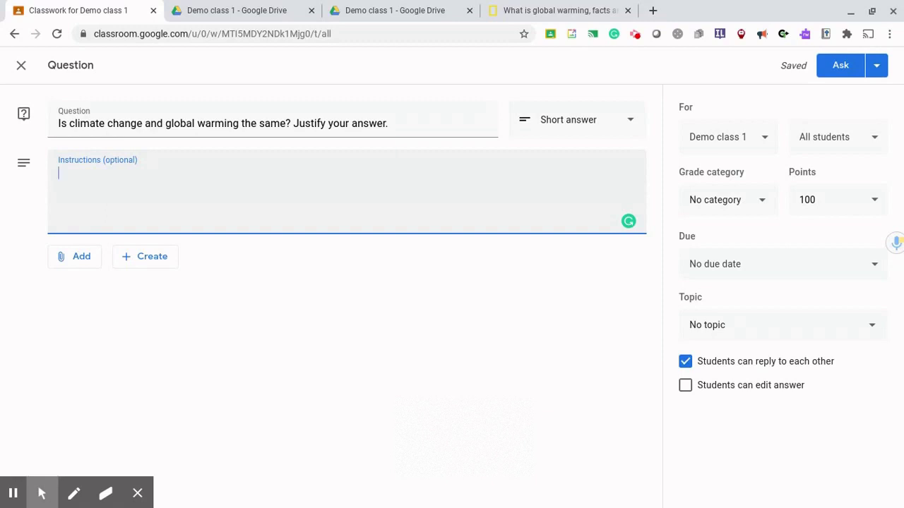
Attach the National Geographic global warming overview article to the question as a link, using the address from its open browser page
click(81, 267)
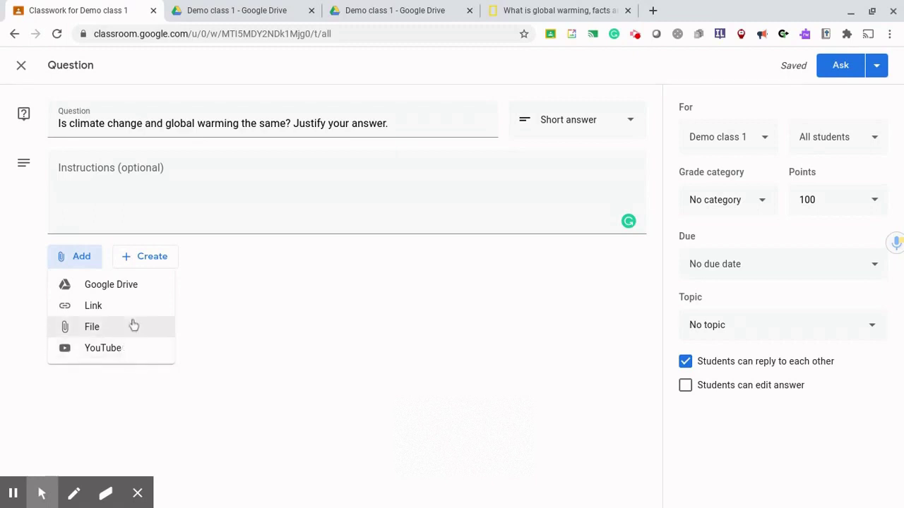
click(558, 9)
click(485, 34)
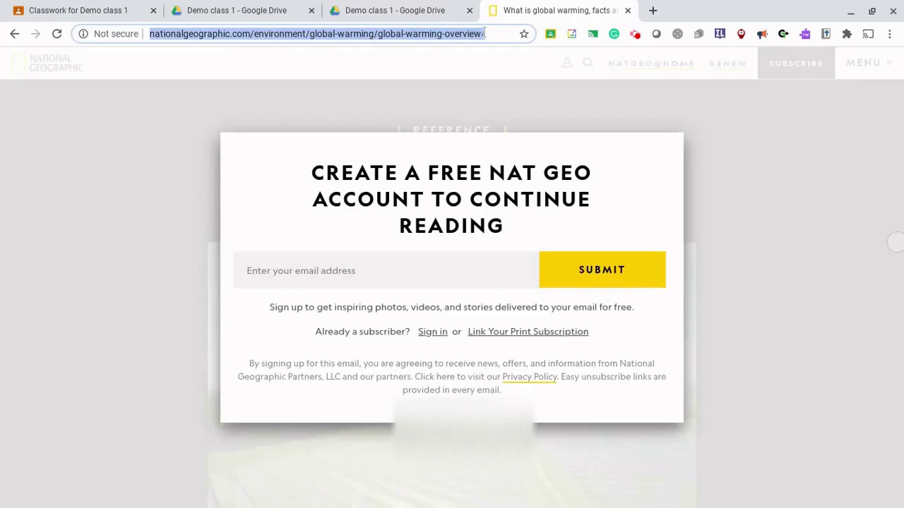
click(259, 8)
click(382, 8)
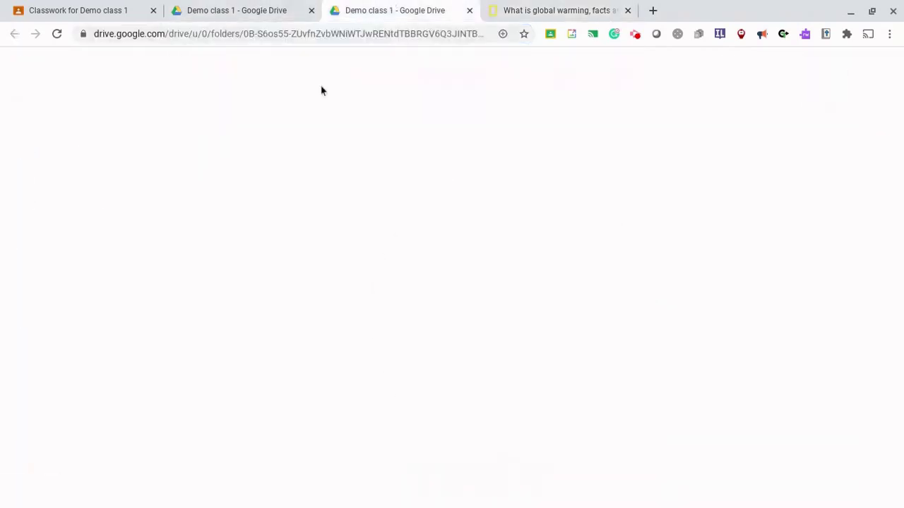
click(228, 5)
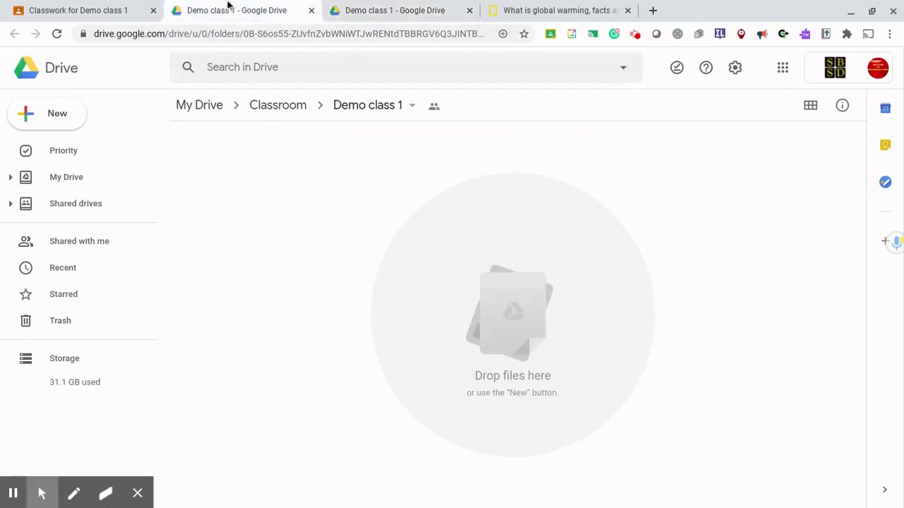
click(40, 10)
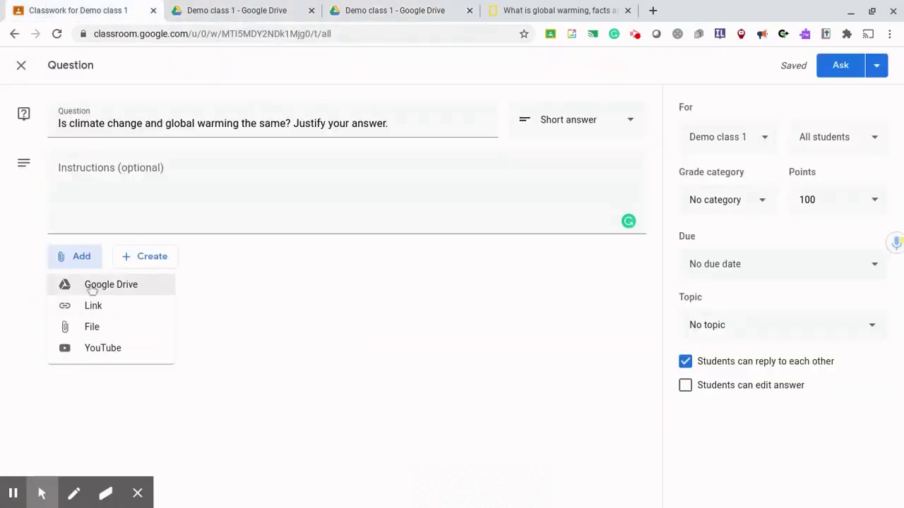
click(91, 311)
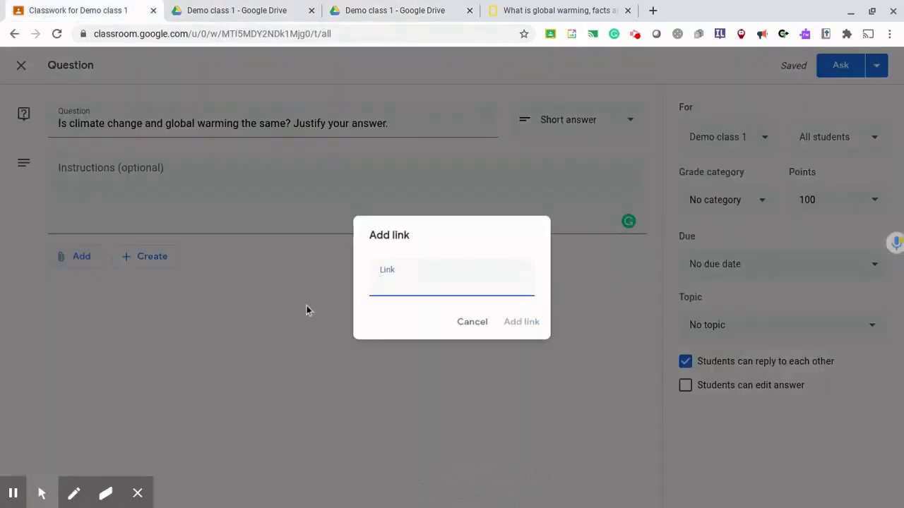
key(ctrl+v)
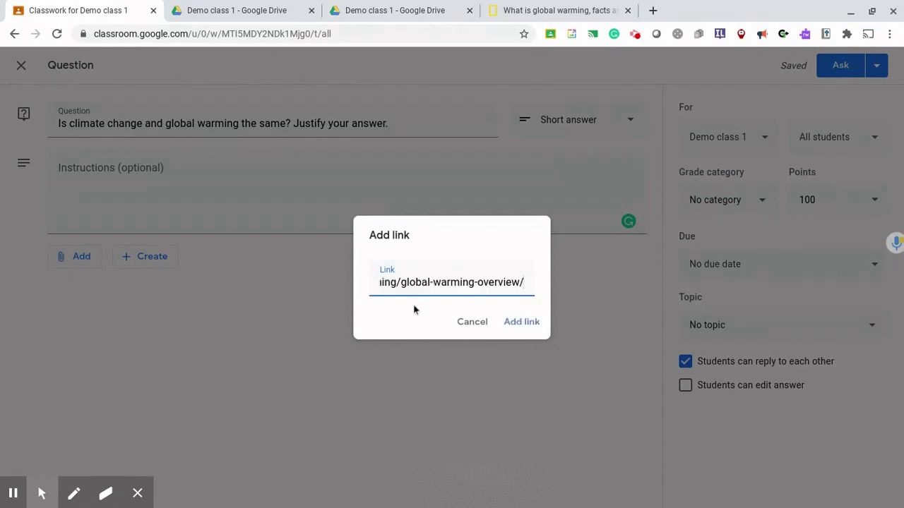
click(523, 329)
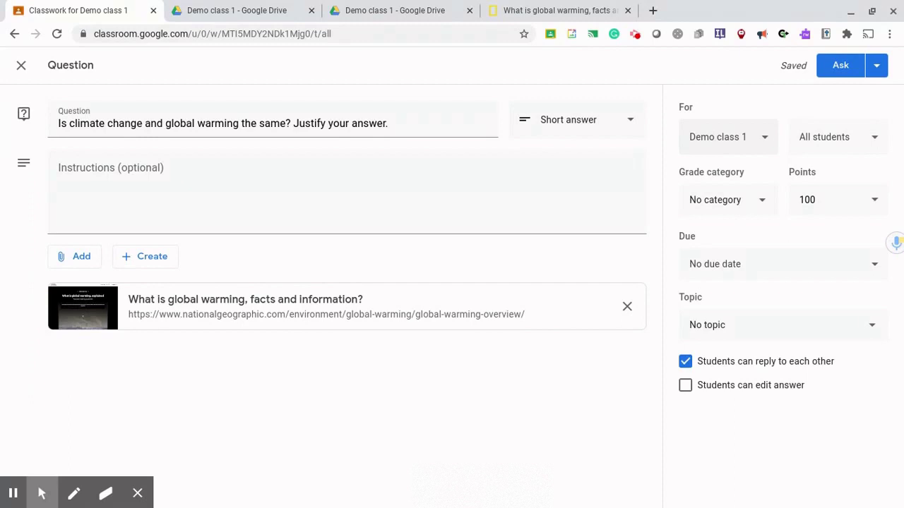
Add CORE 1 2019-20, Science Core 5 and Science Core 4 to the classes receiving the question
click(764, 147)
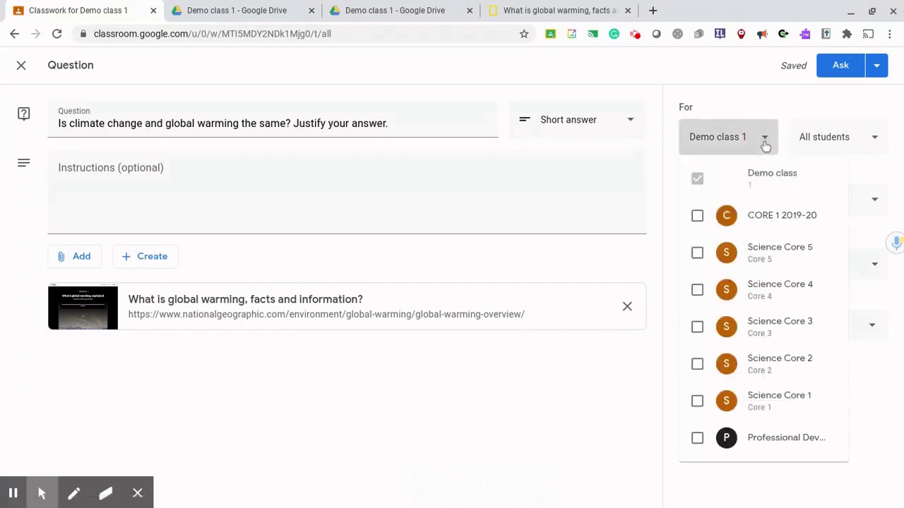
click(697, 216)
click(697, 253)
click(697, 290)
click(636, 382)
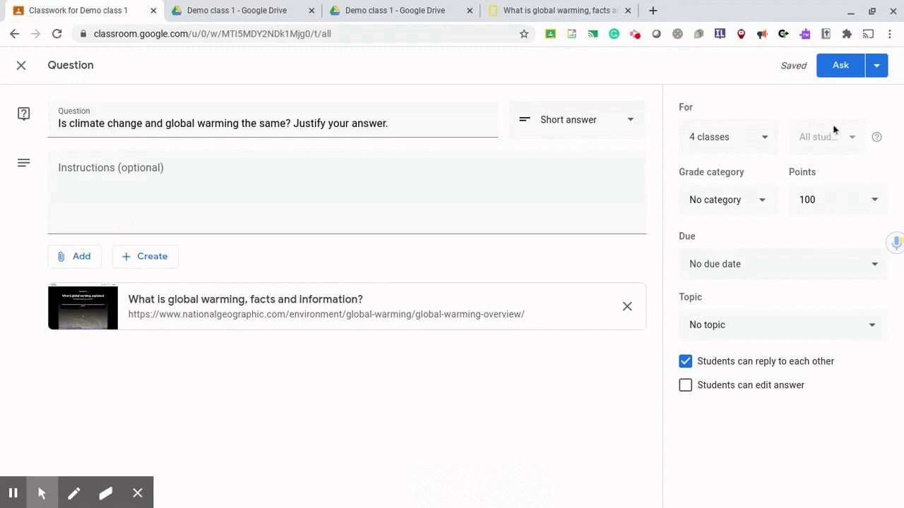
Remove CORE 1 2019-20, Science Core 5 and Science Core 4 from the question's classes and check the student selection options
click(761, 139)
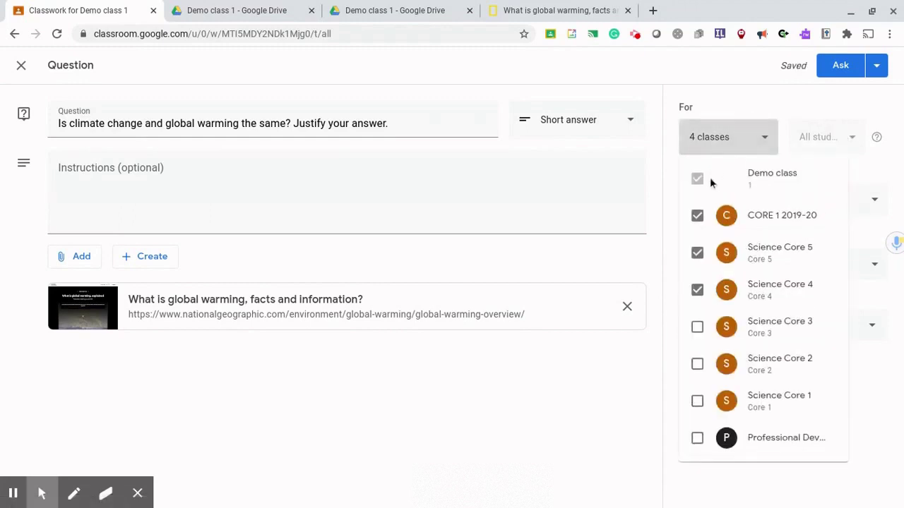
click(697, 216)
click(697, 252)
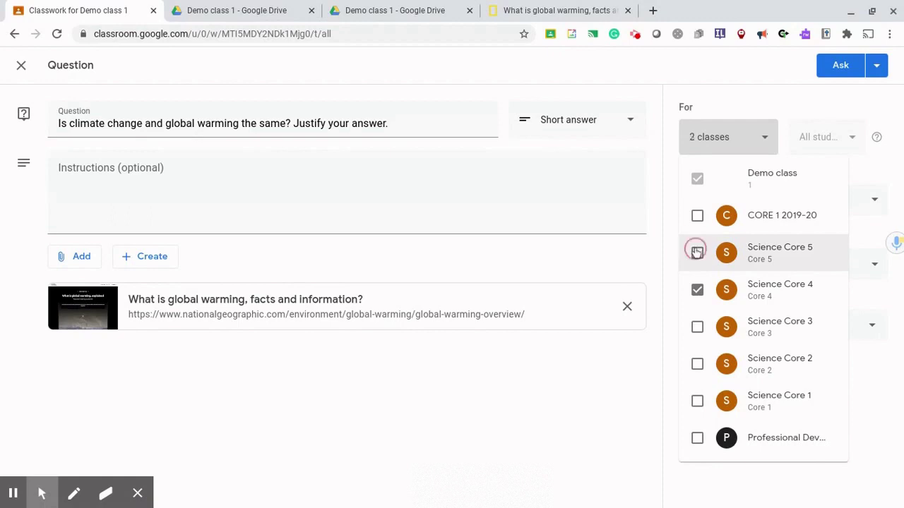
click(697, 290)
click(635, 354)
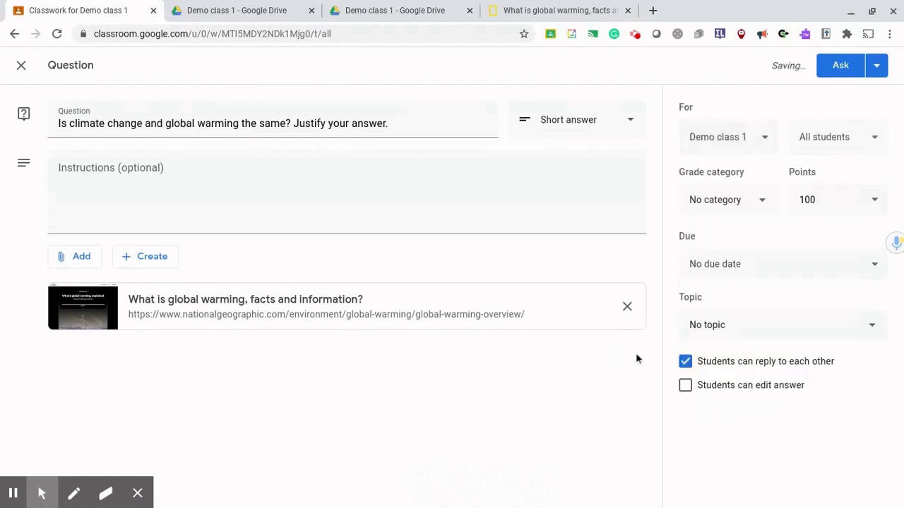
click(874, 144)
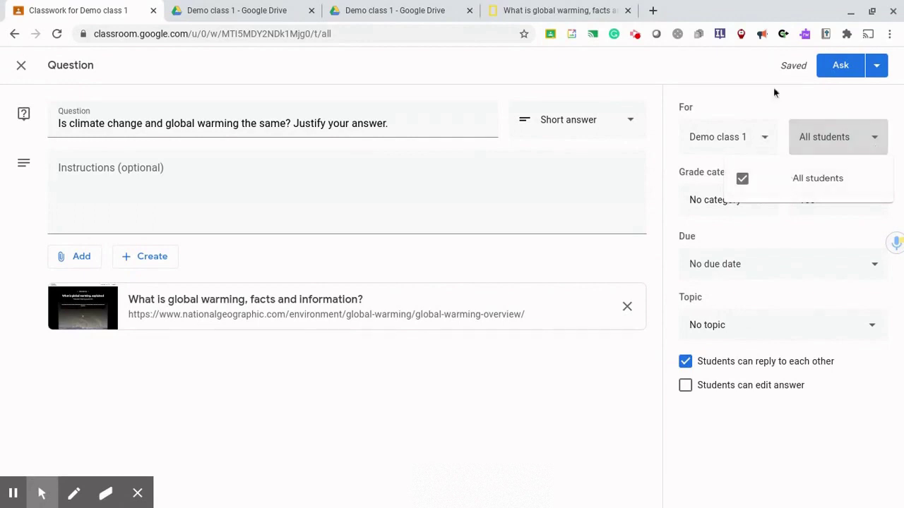
Assign the question to CORE 1 2019-20, Science Core 5 and Science Core 4 in addition to Demo class 1
click(767, 142)
click(713, 139)
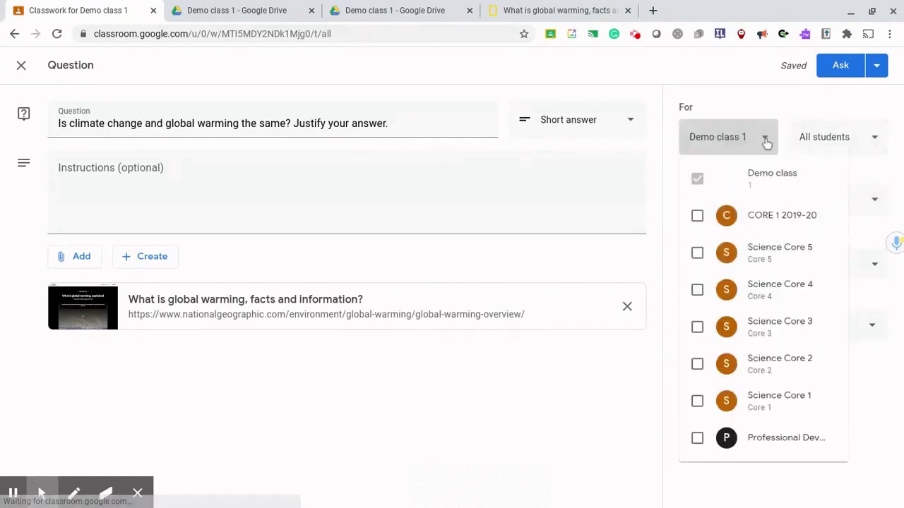
click(699, 219)
click(697, 253)
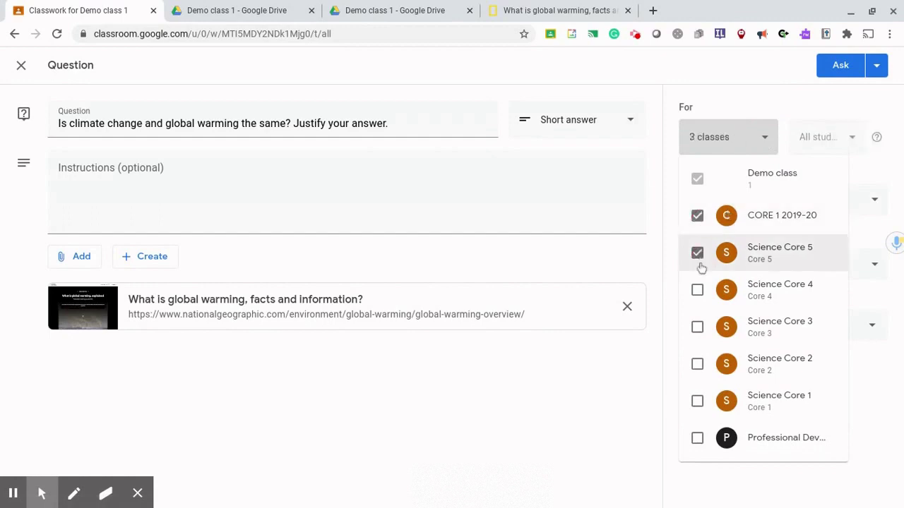
click(697, 290)
click(632, 353)
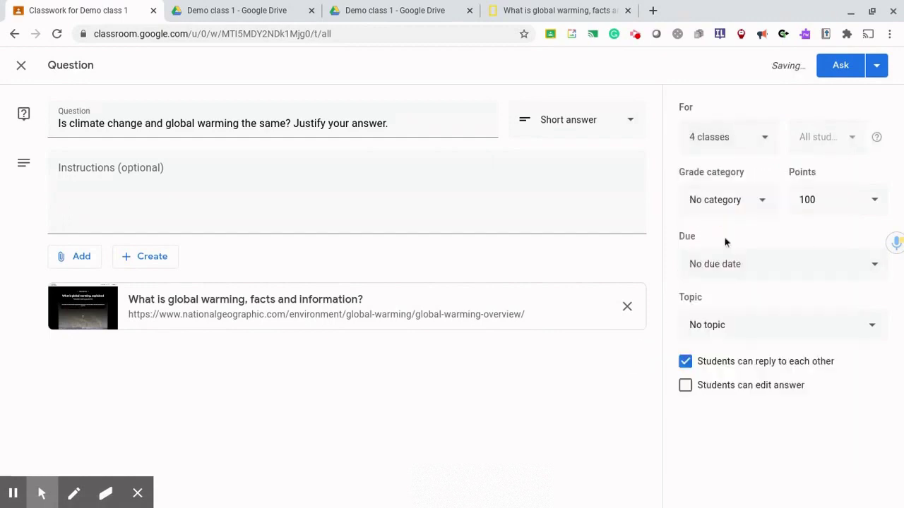
Check the grade category choices, keeping No category, and set the question's points to 10
click(768, 205)
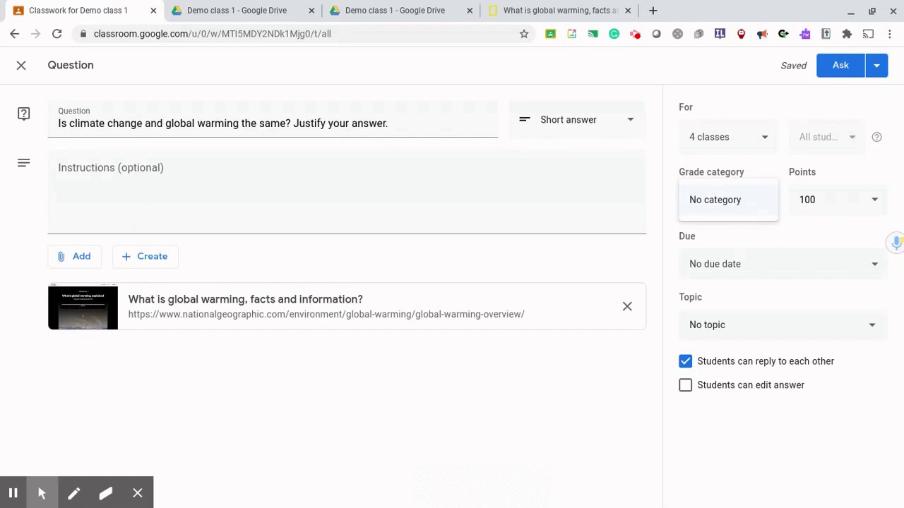
click(808, 200)
key(BackSpace)
click(658, 340)
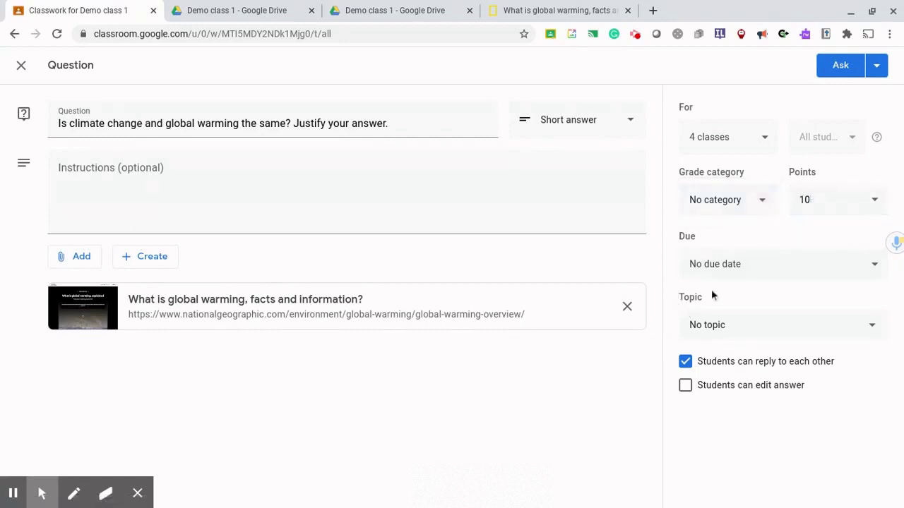
Set the question's due date to Jul 17, 2020 with a due time of 11:59 PM
click(735, 273)
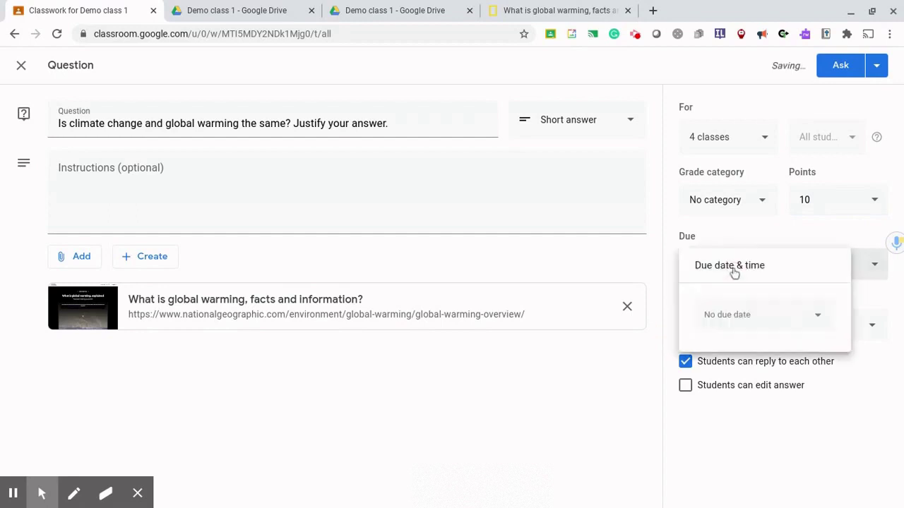
click(732, 314)
click(812, 421)
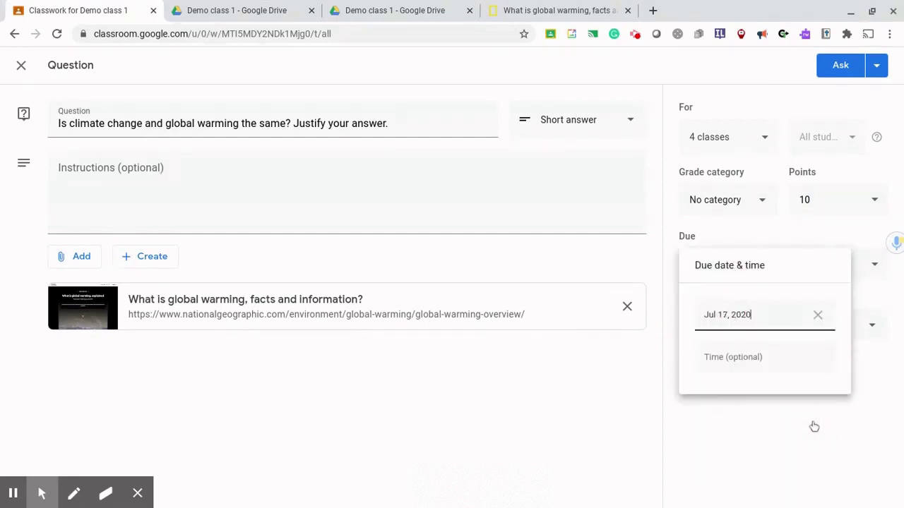
click(783, 360)
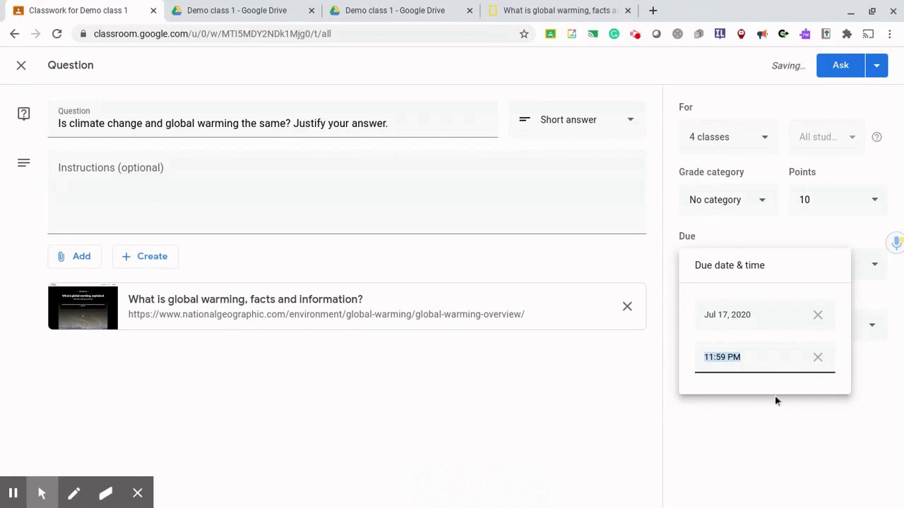
click(775, 394)
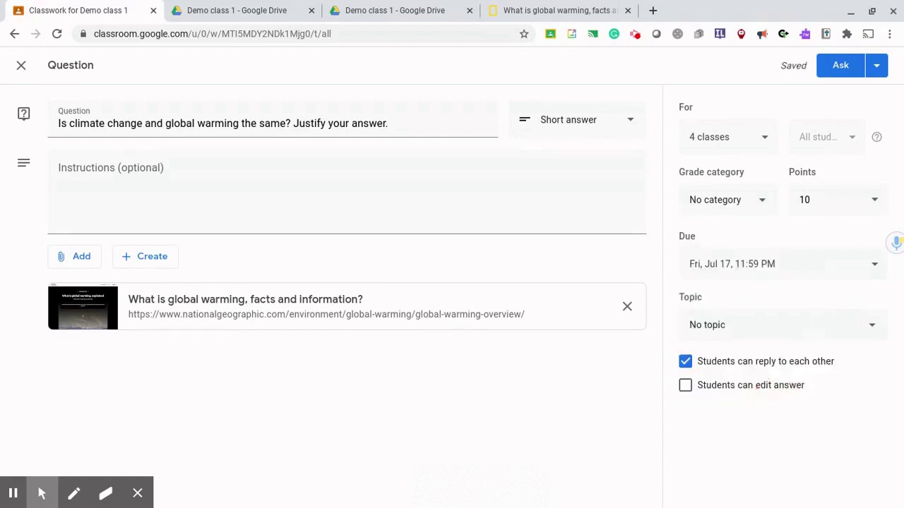
Create a new topic named Ecology for the question, first trying the date range 7/17-7/25 as its name
click(813, 330)
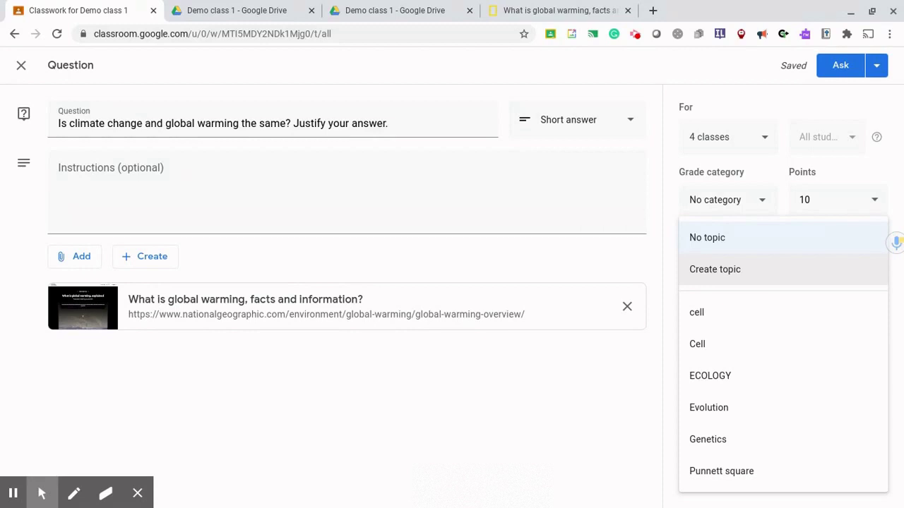
click(755, 272)
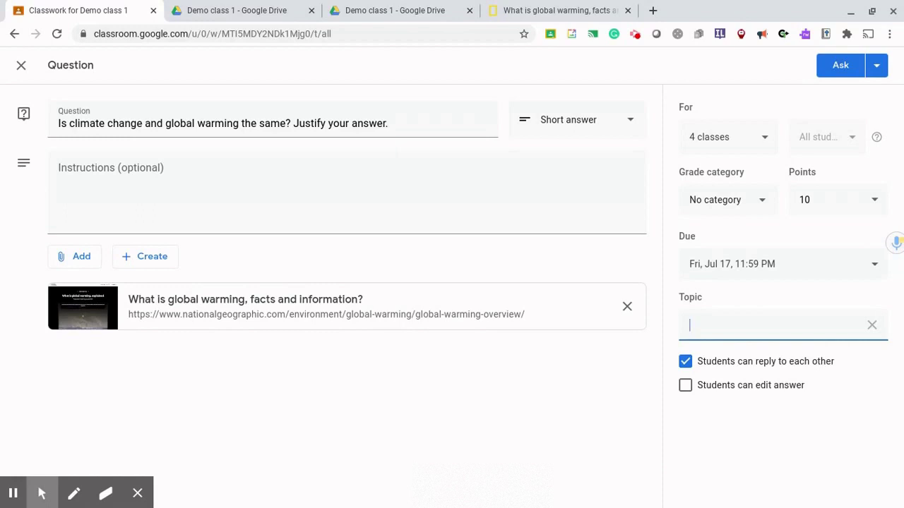
text(7/17-725)
key(BackSpace)
key(BackSpace)
text(/25)
key(BackSpace)
key(BackSpace)
key(BackSpace)
key(BackSpace)
key(BackSpace)
key(BackSpace)
key(BackSpace)
key(BackSpace)
key(BackSpace)
text(Ecology)
Try disabling student replies to each other and allowing answer edits, and restore both options
click(685, 362)
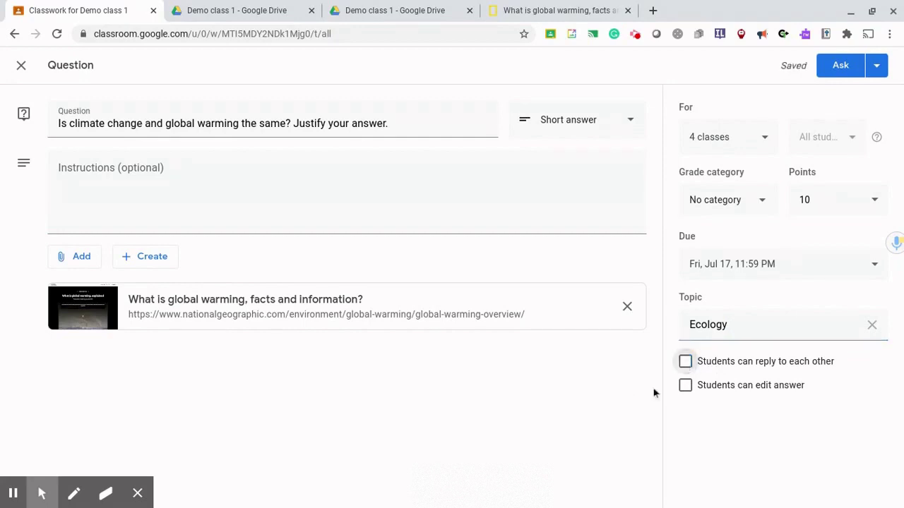
click(686, 385)
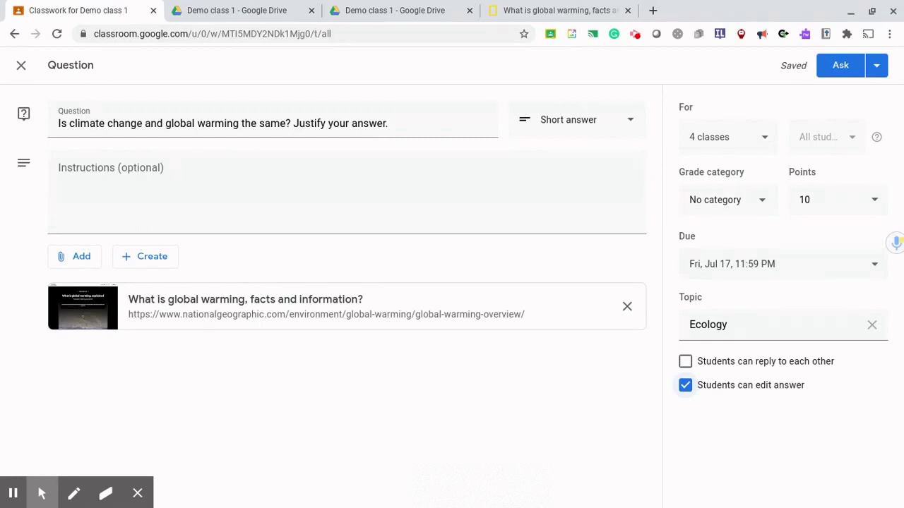
click(685, 361)
click(687, 389)
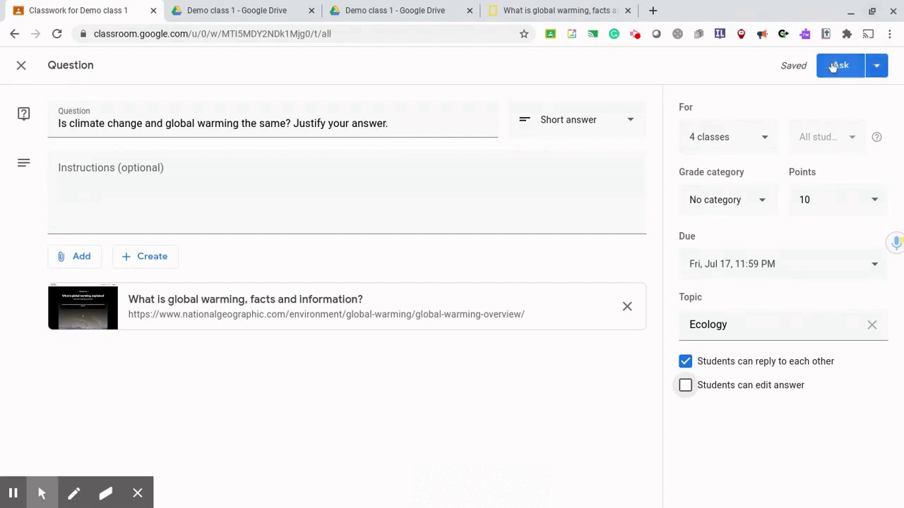
Review the question's posting options and post it immediately with Ask
click(876, 67)
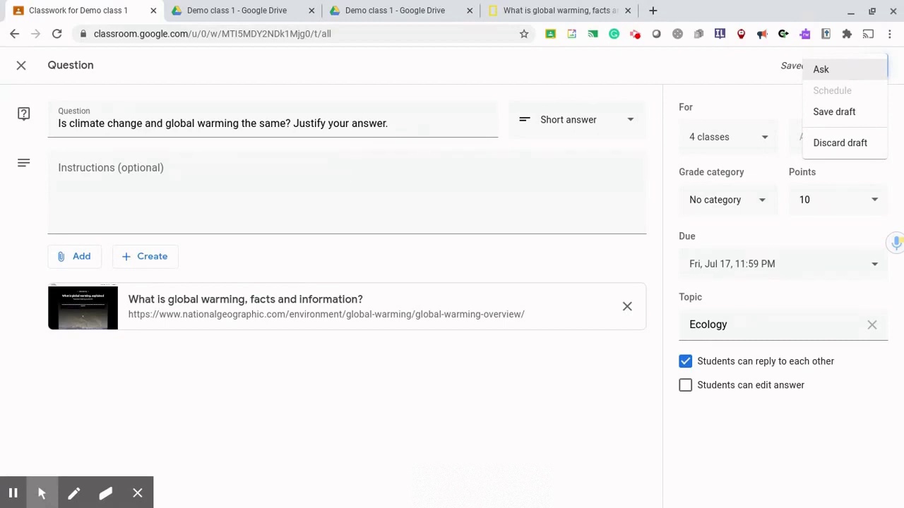
click(848, 69)
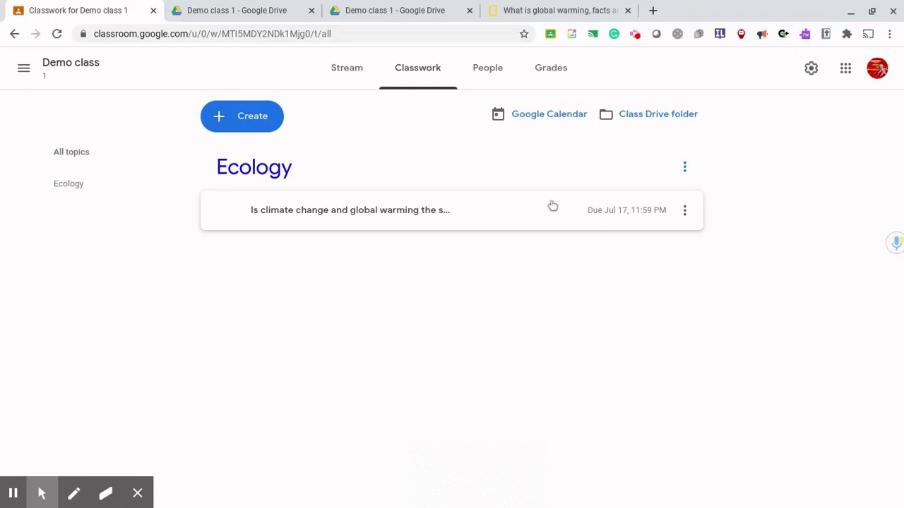
View the list of classes whose posts can be reused and close it without choosing one
click(259, 125)
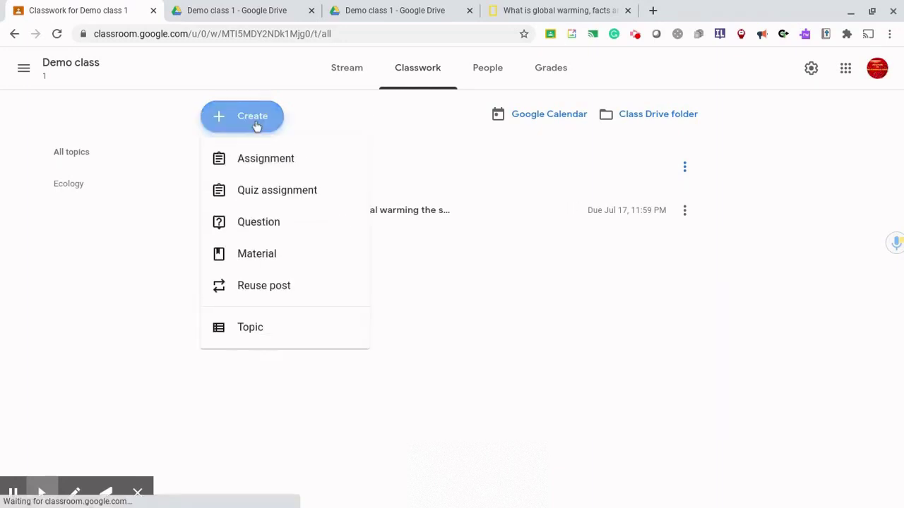
click(260, 286)
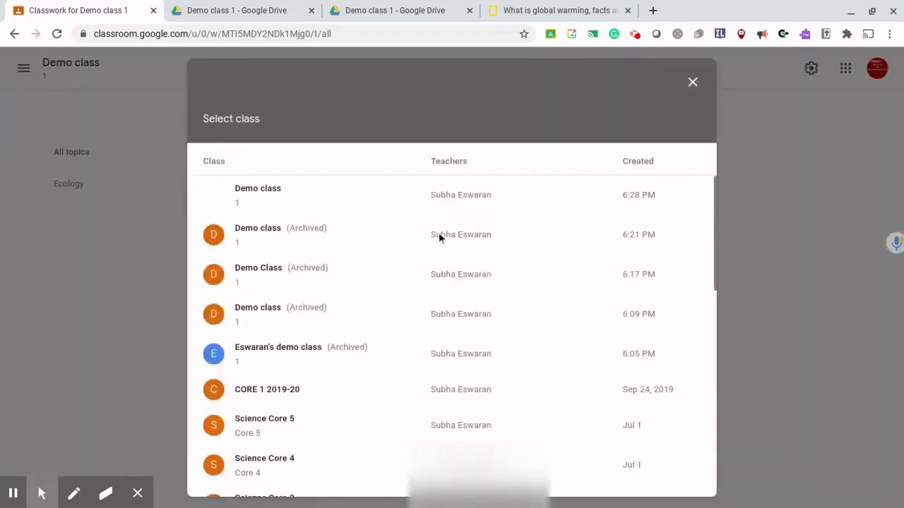
click(693, 84)
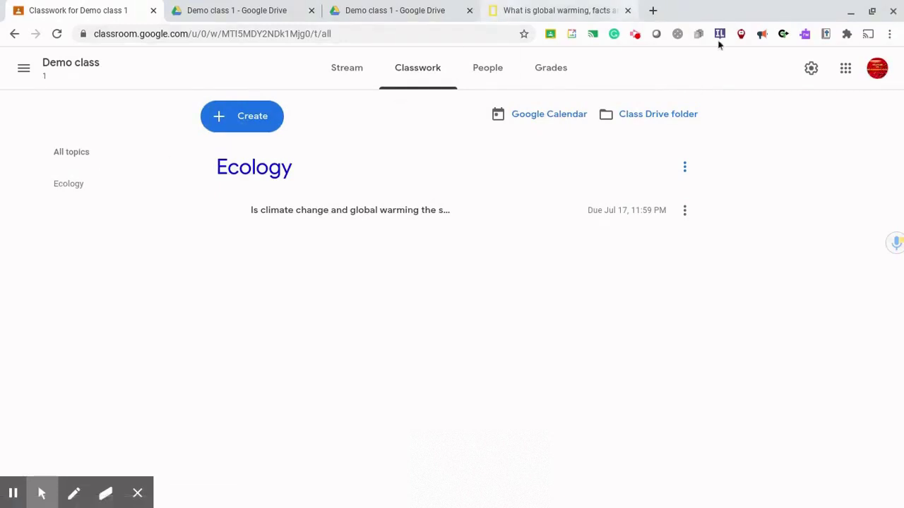
Create a new classwork assignment titled Inquiry in the demo class
click(238, 115)
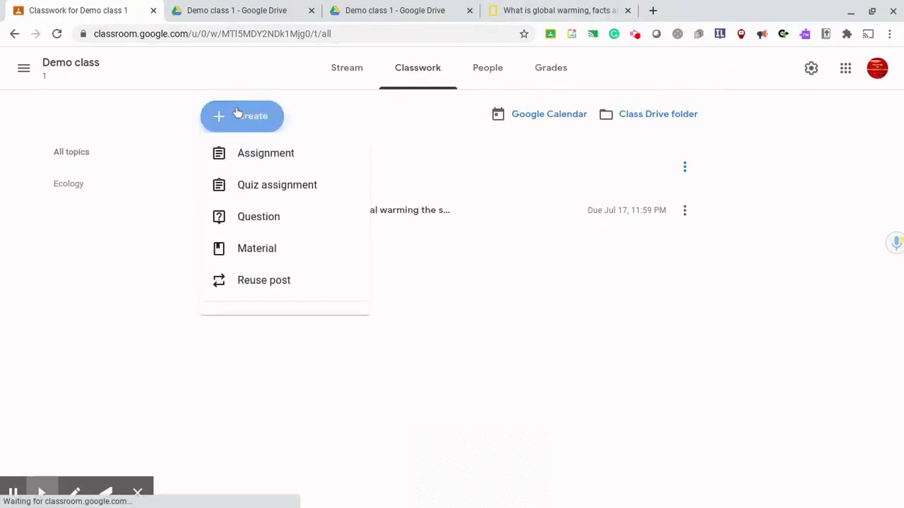
click(287, 161)
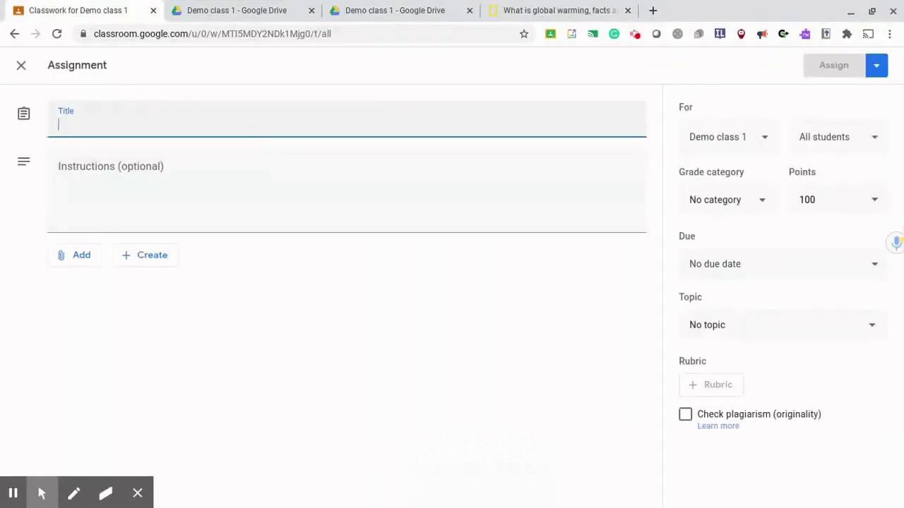
text(Inquiry)
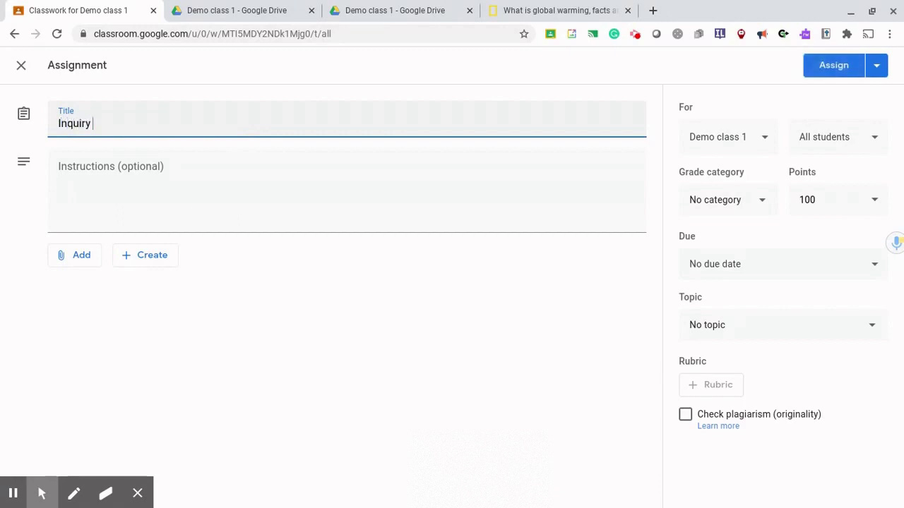
Attach the Google Drive document "google classroom tips and tricks" to the assignment and set it to make a copy for each student
click(83, 263)
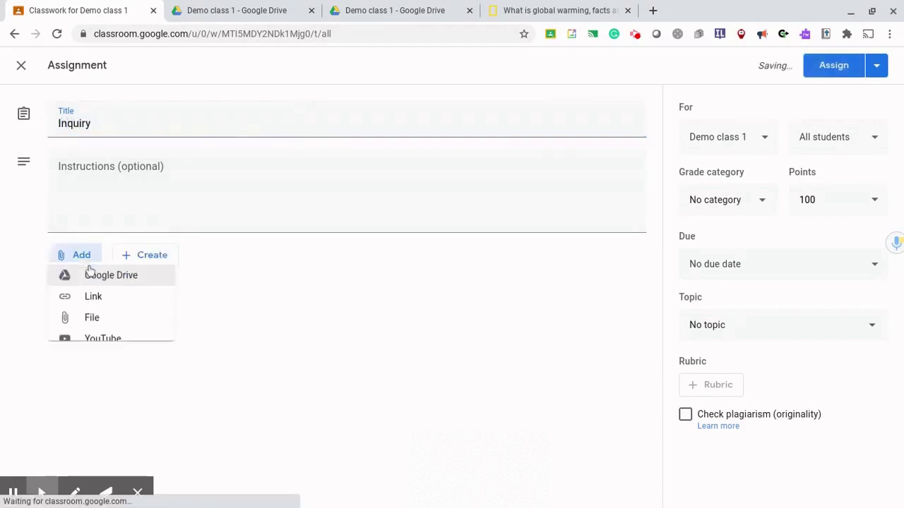
click(103, 286)
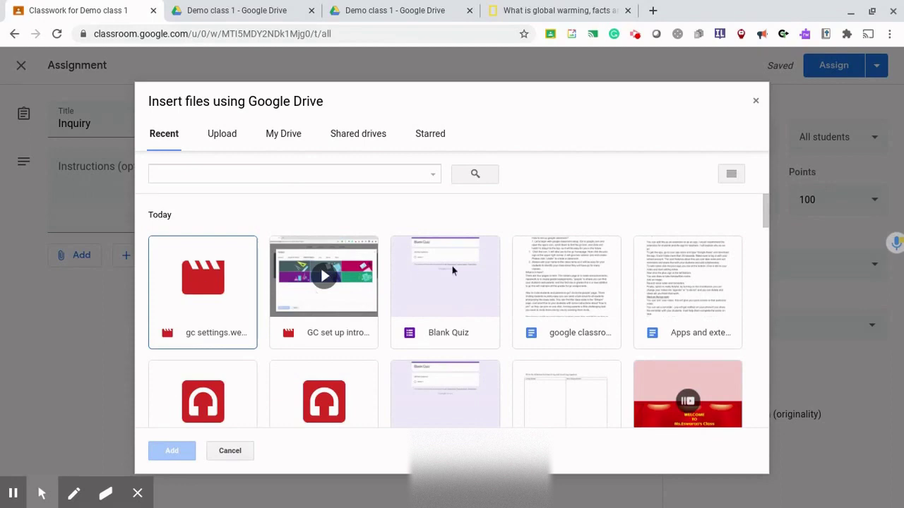
scroll(455, 271, down, 1)
click(546, 269)
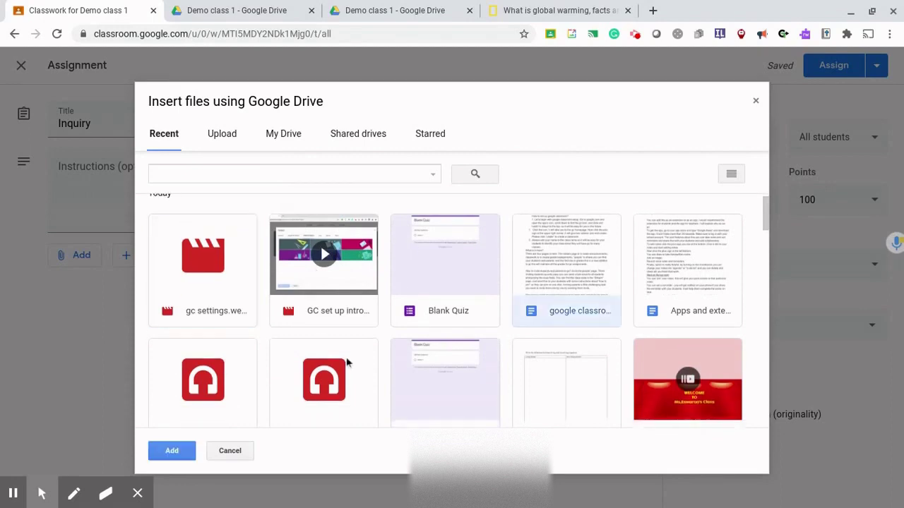
click(170, 456)
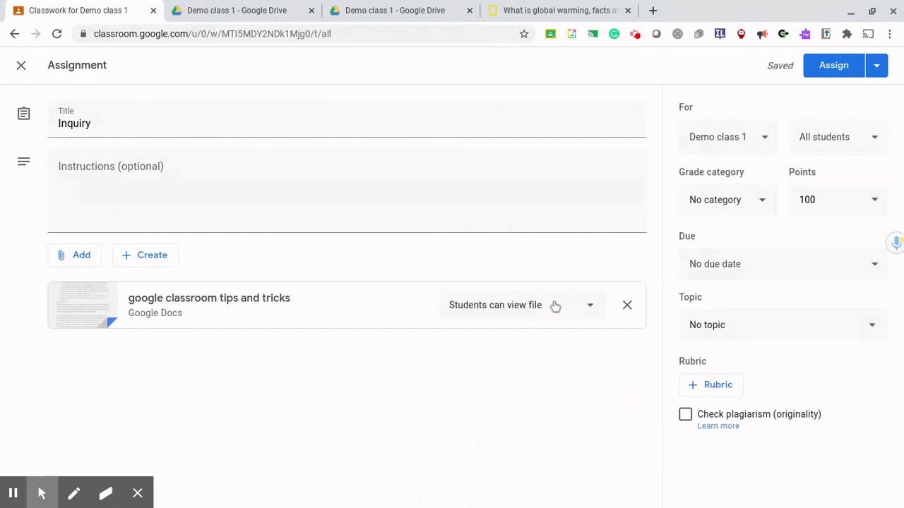
click(592, 307)
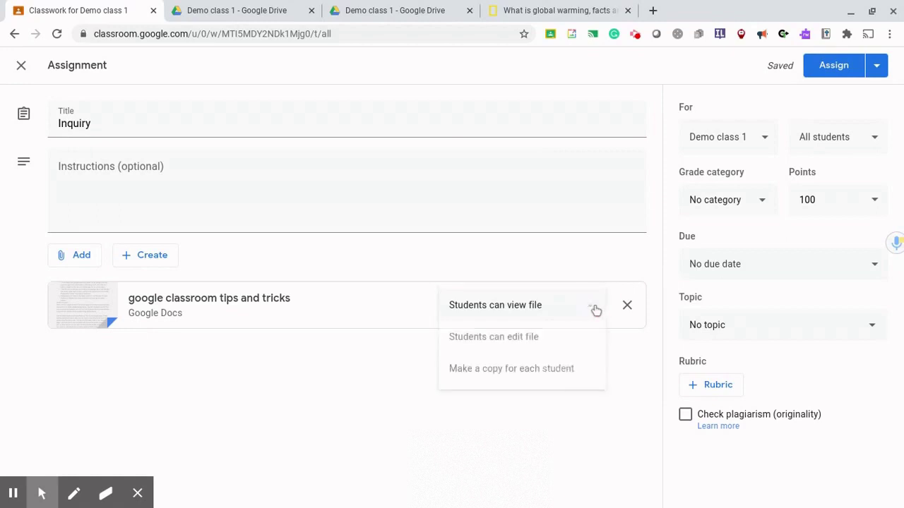
click(576, 370)
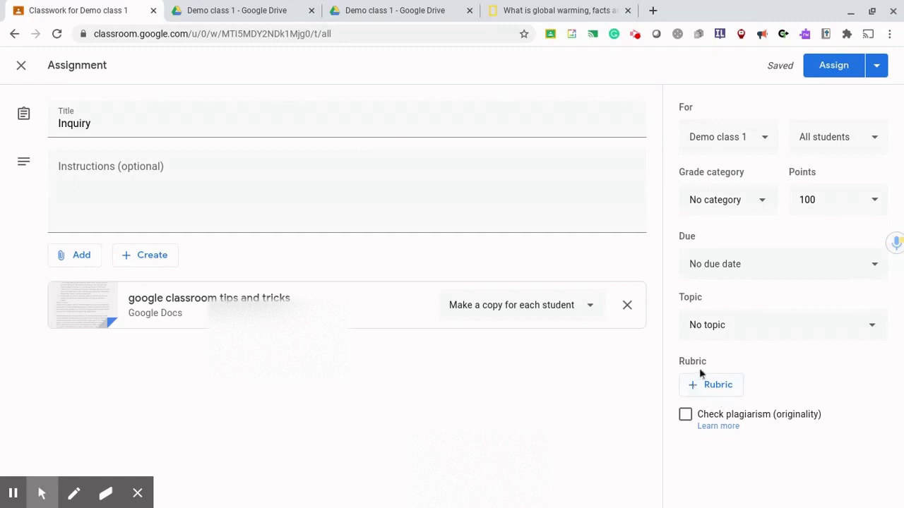
Enable the plagiarism (originality) check and schedule the Inquiry assignment for Jul 16, 2020 at 8:00 AM
click(684, 417)
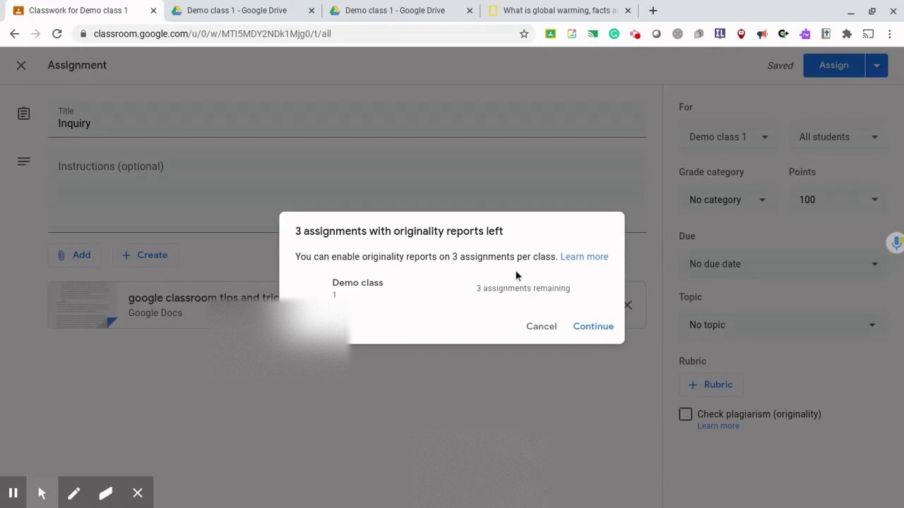
click(599, 328)
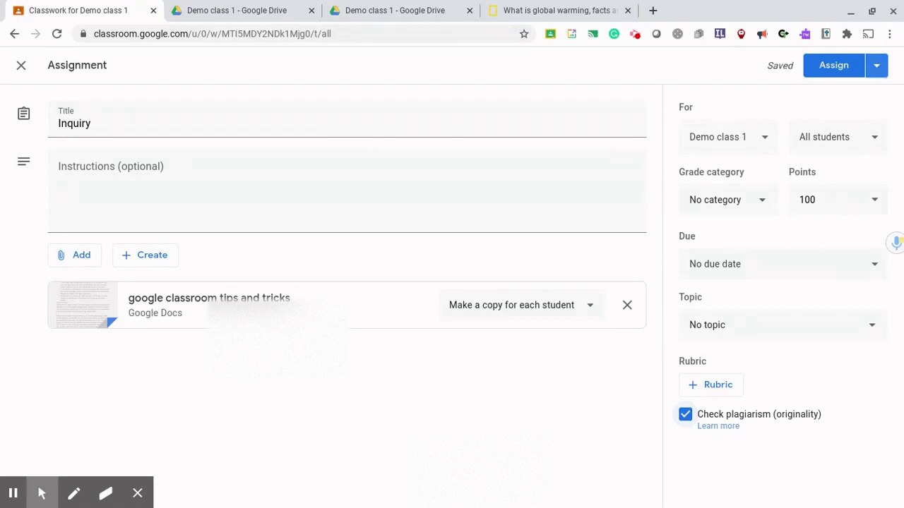
click(879, 73)
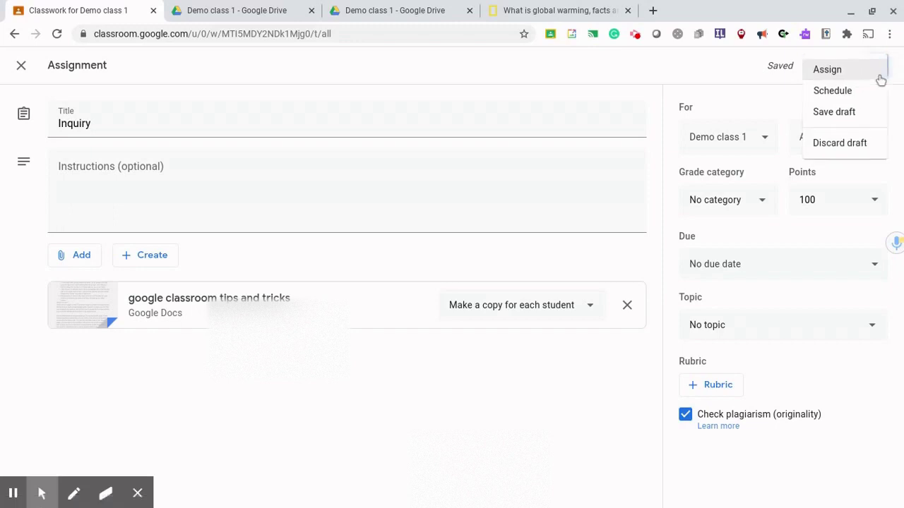
click(834, 91)
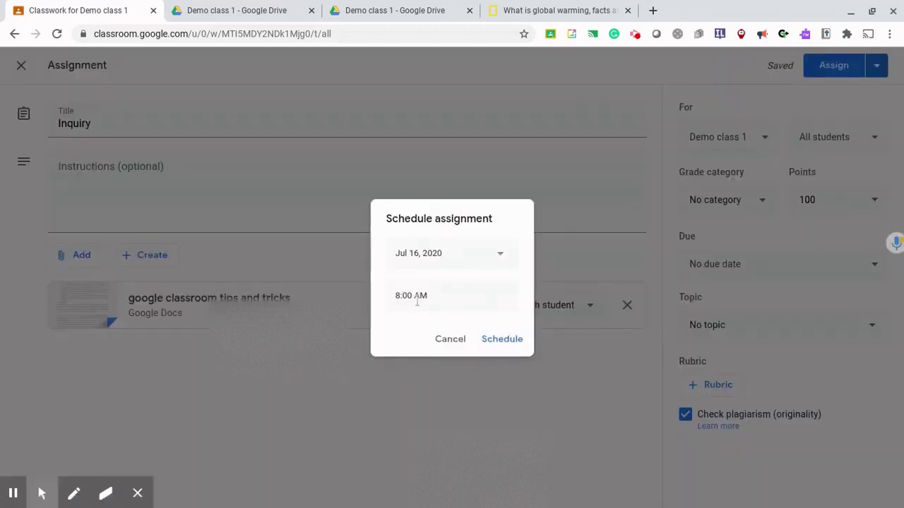
click(496, 339)
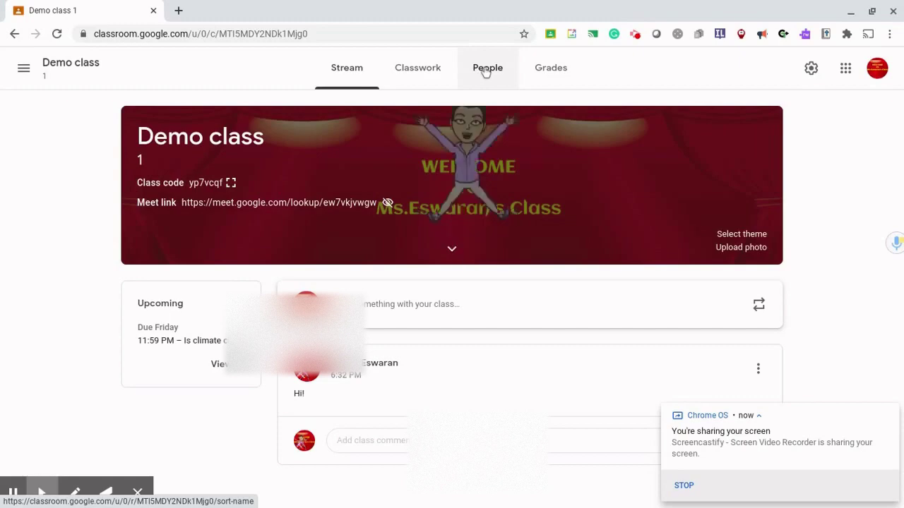
Review the demo class's teacher and student invitation forms without inviting anyone, and highlight the class code for students
click(486, 71)
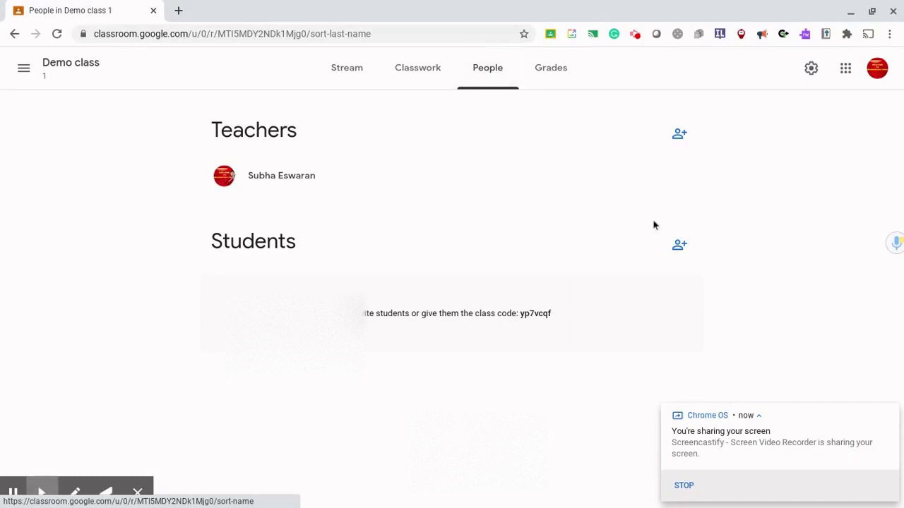
click(891, 416)
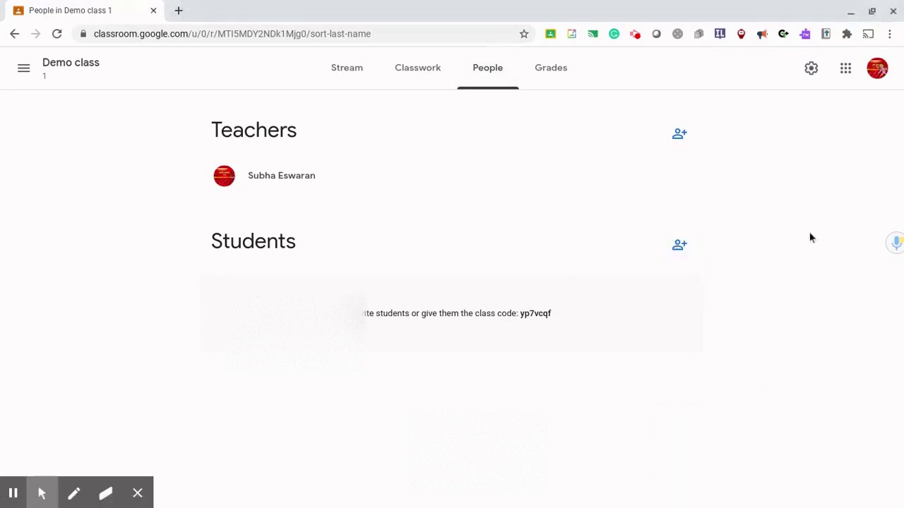
click(680, 136)
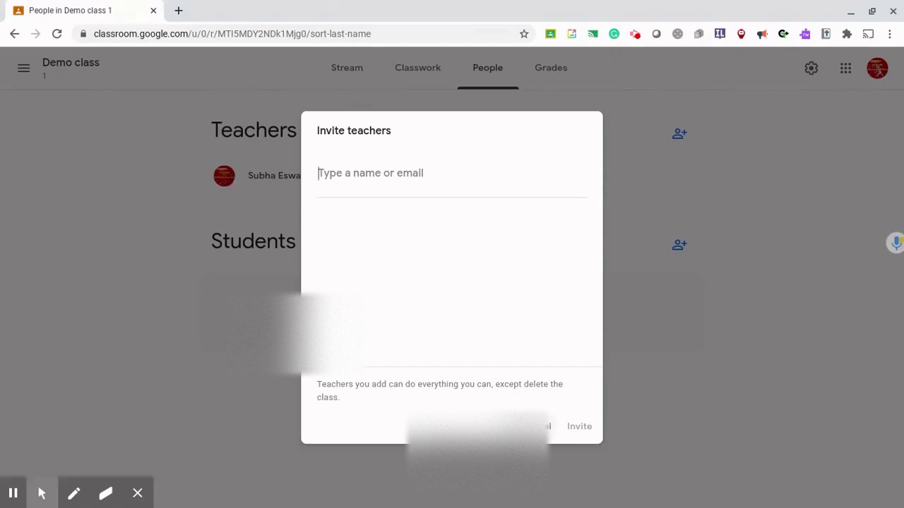
click(541, 426)
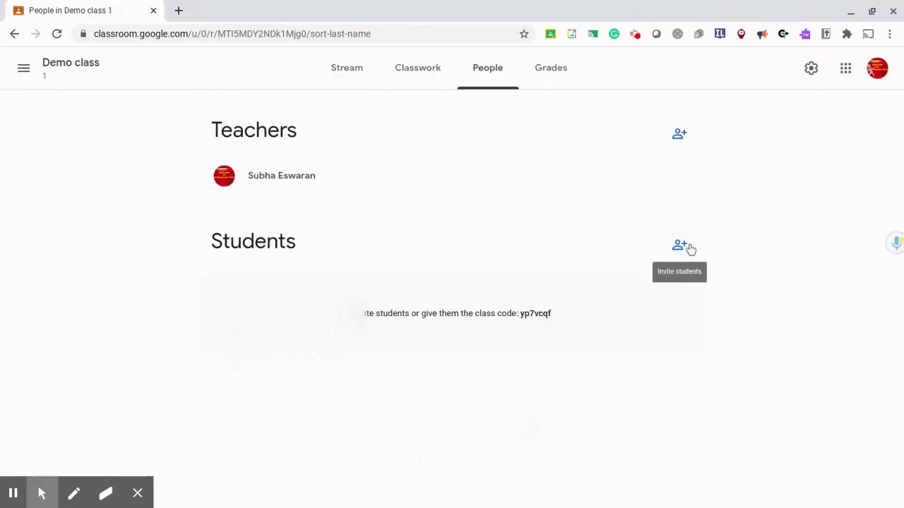
click(690, 248)
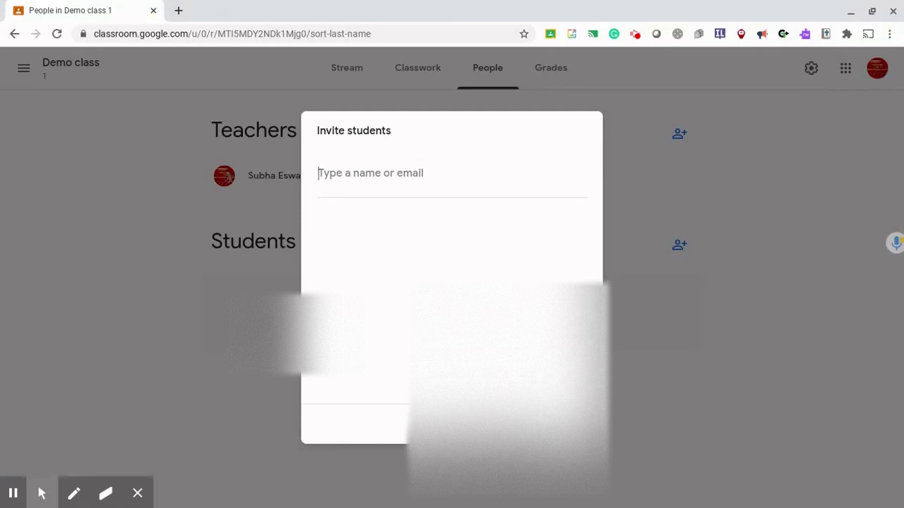
click(549, 428)
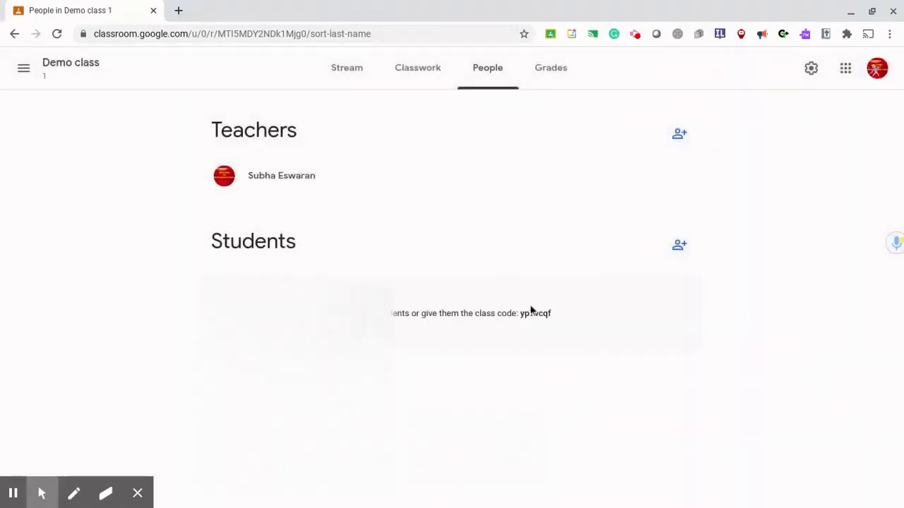
drag(519, 315, 563, 319)
View the people list of the CORE 1 2019-20 class and its guardian invitation form without inviting anyone
click(22, 71)
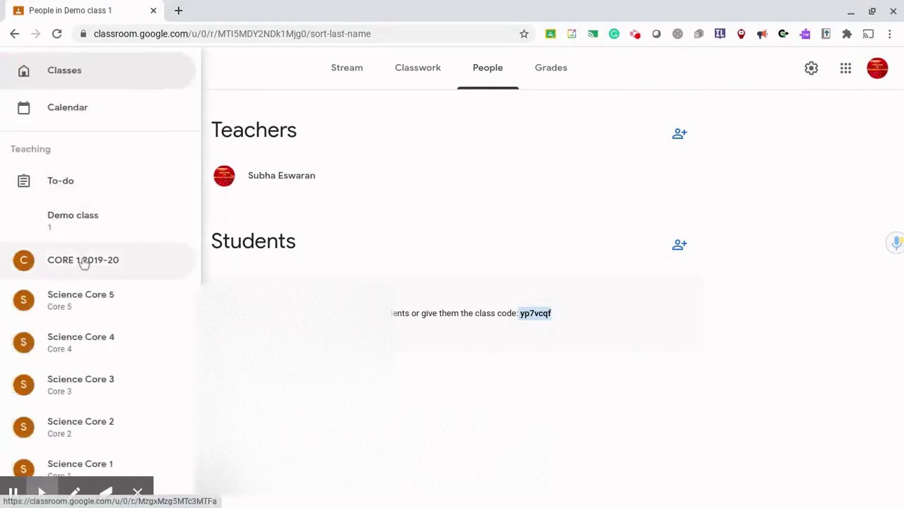
click(83, 261)
click(487, 80)
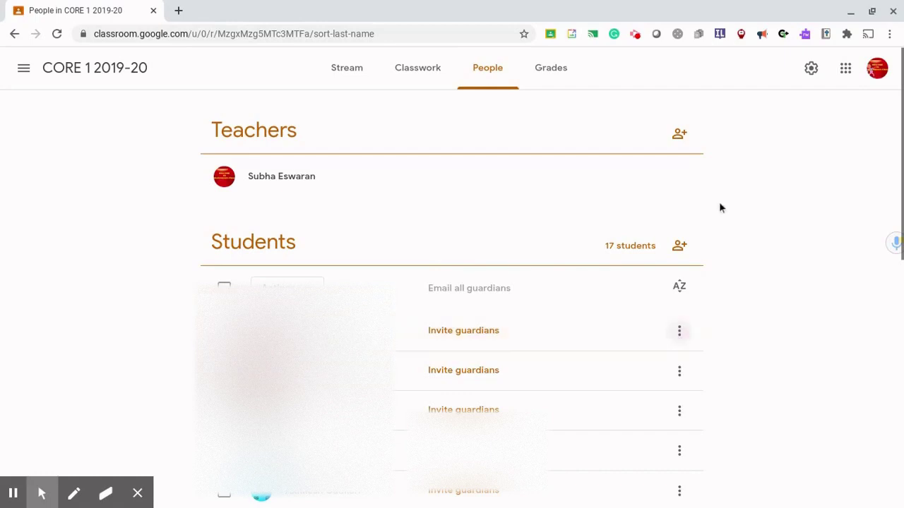
click(498, 335)
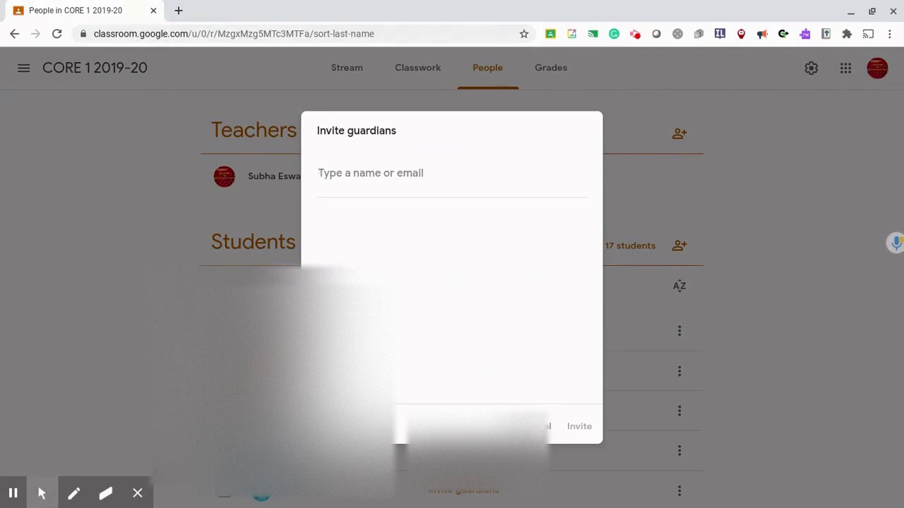
click(13, 34)
Return to the list of all classes and open the Demo class
click(24, 68)
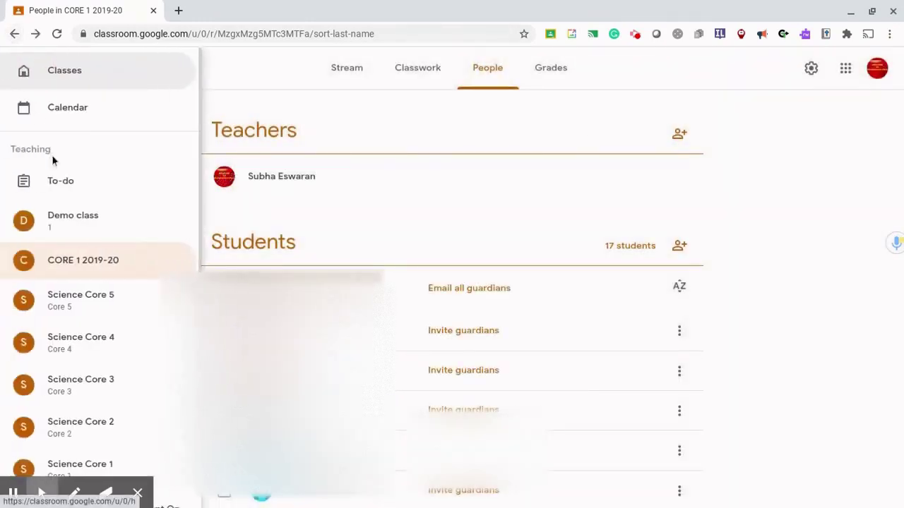
click(95, 78)
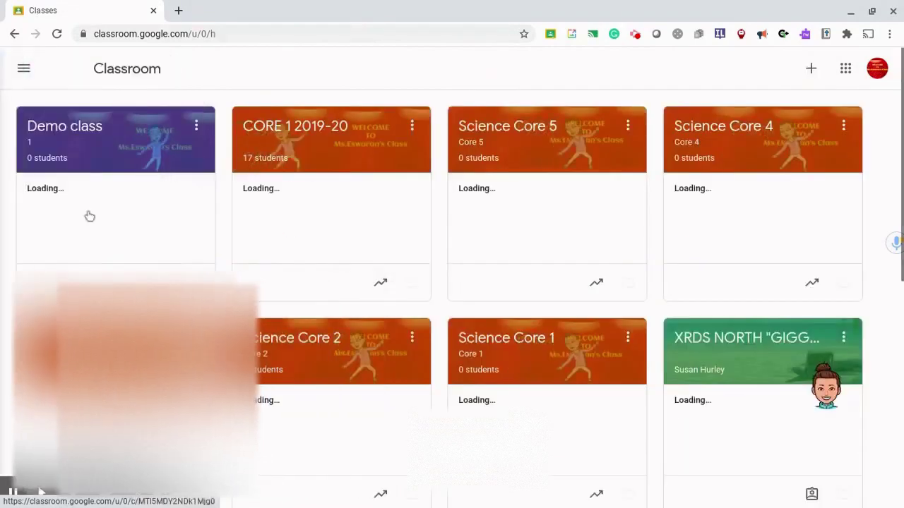
click(90, 216)
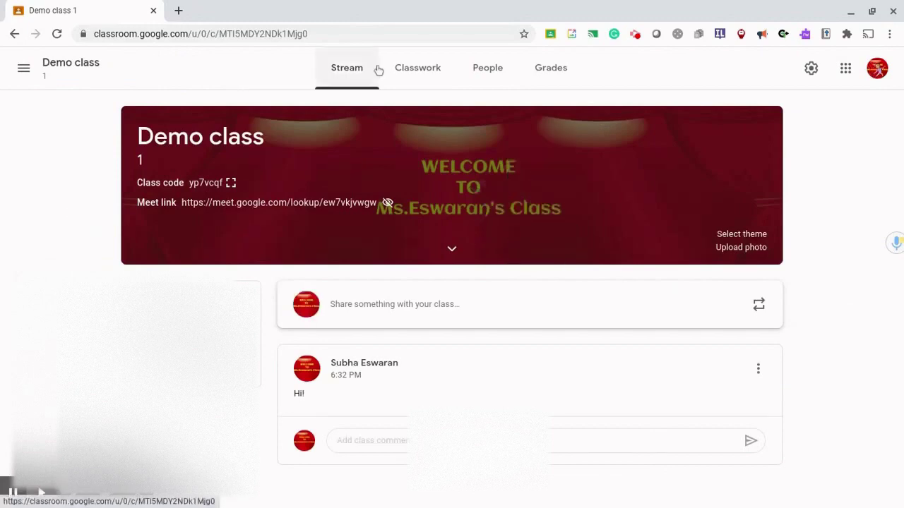